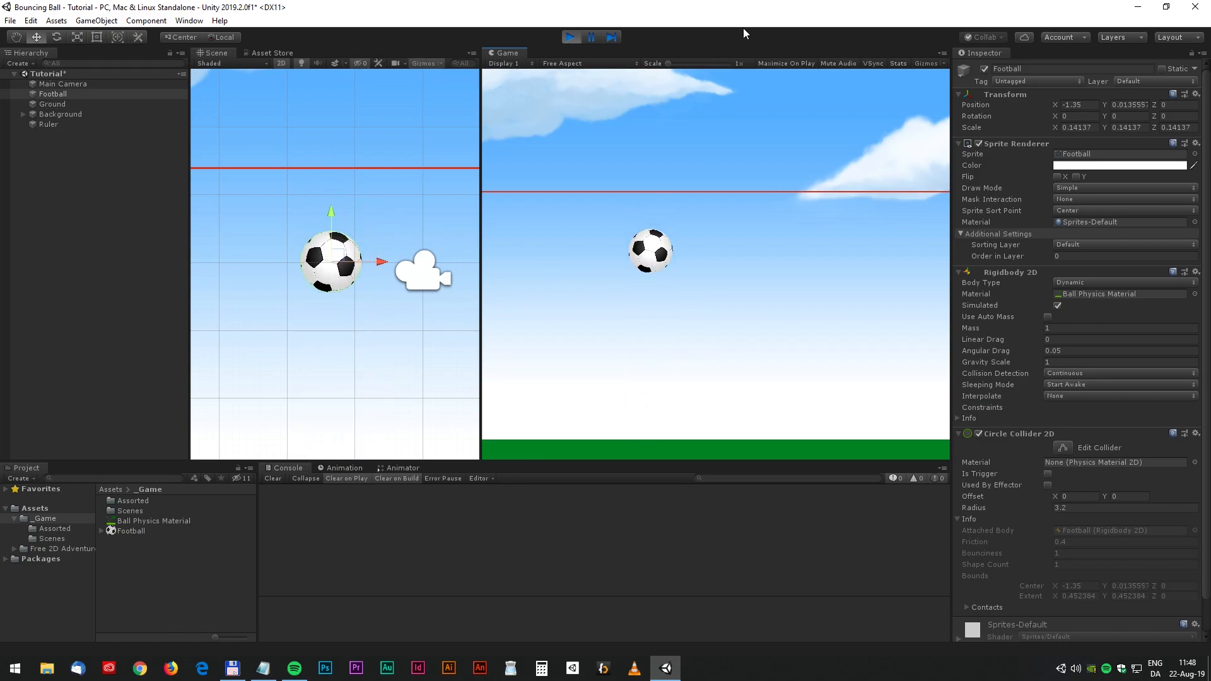
pyautogui.click(569, 37)
pyautogui.scroll(-5, 378, 281)
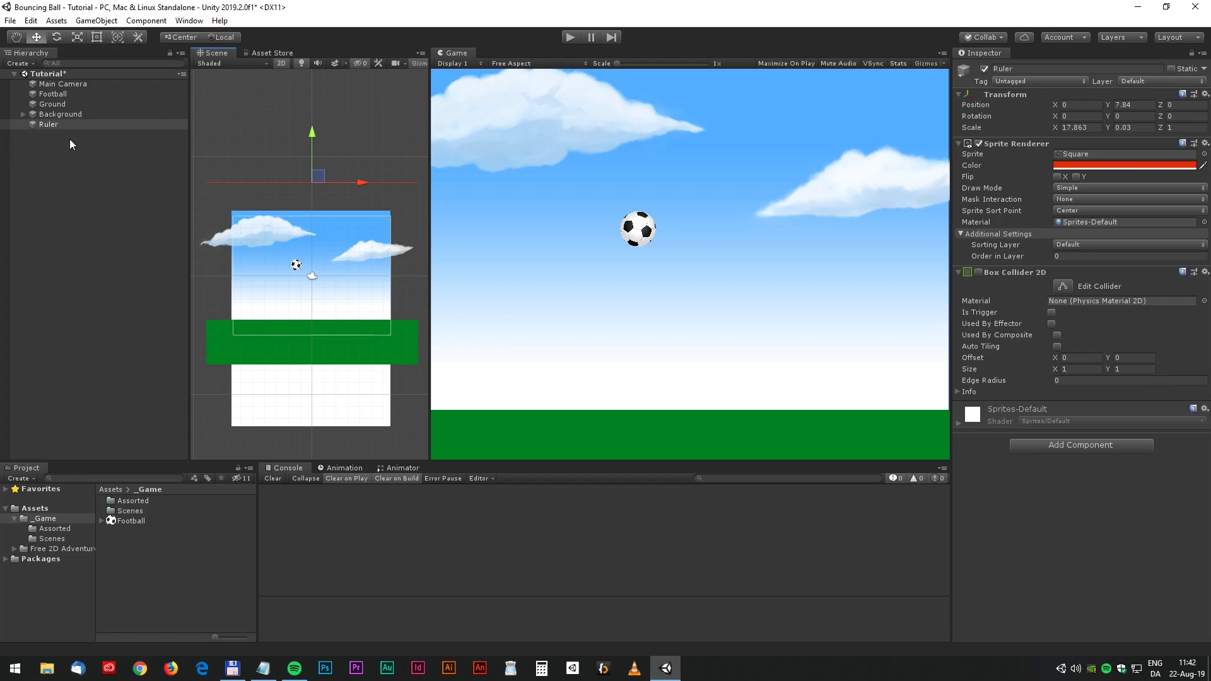
# Add a Rigidbody 2D component to the Football and test how it falls in play mode
pyautogui.click(57, 94)
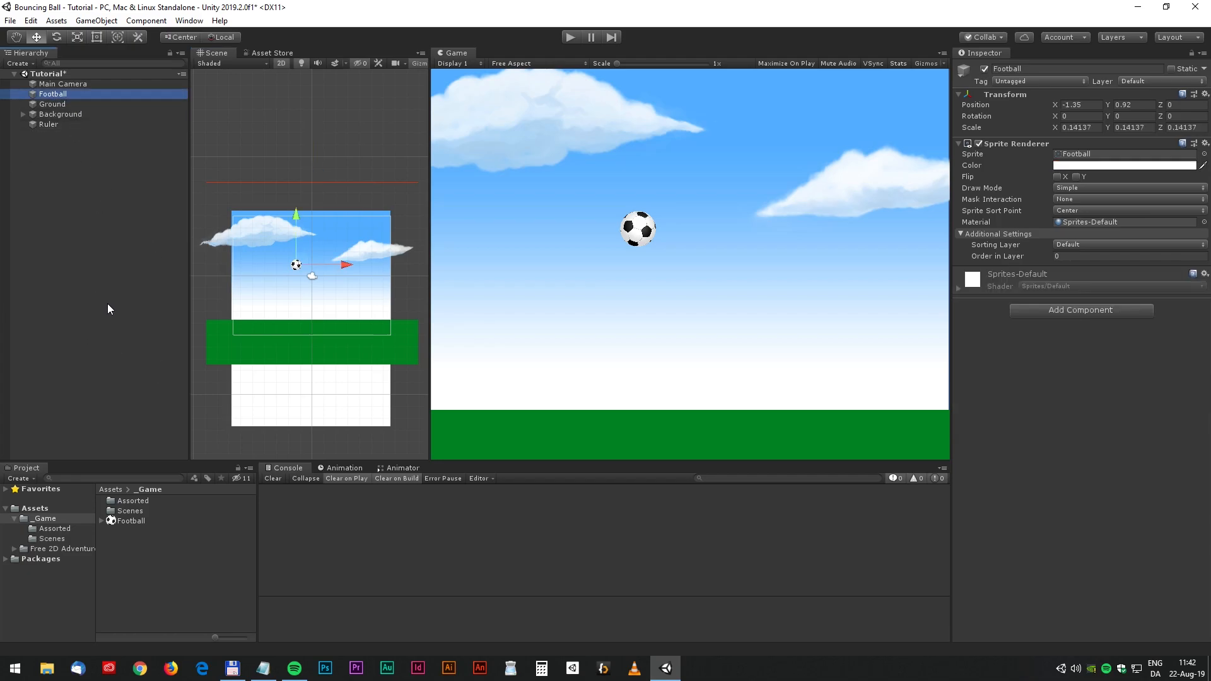
pyautogui.click(1064, 309)
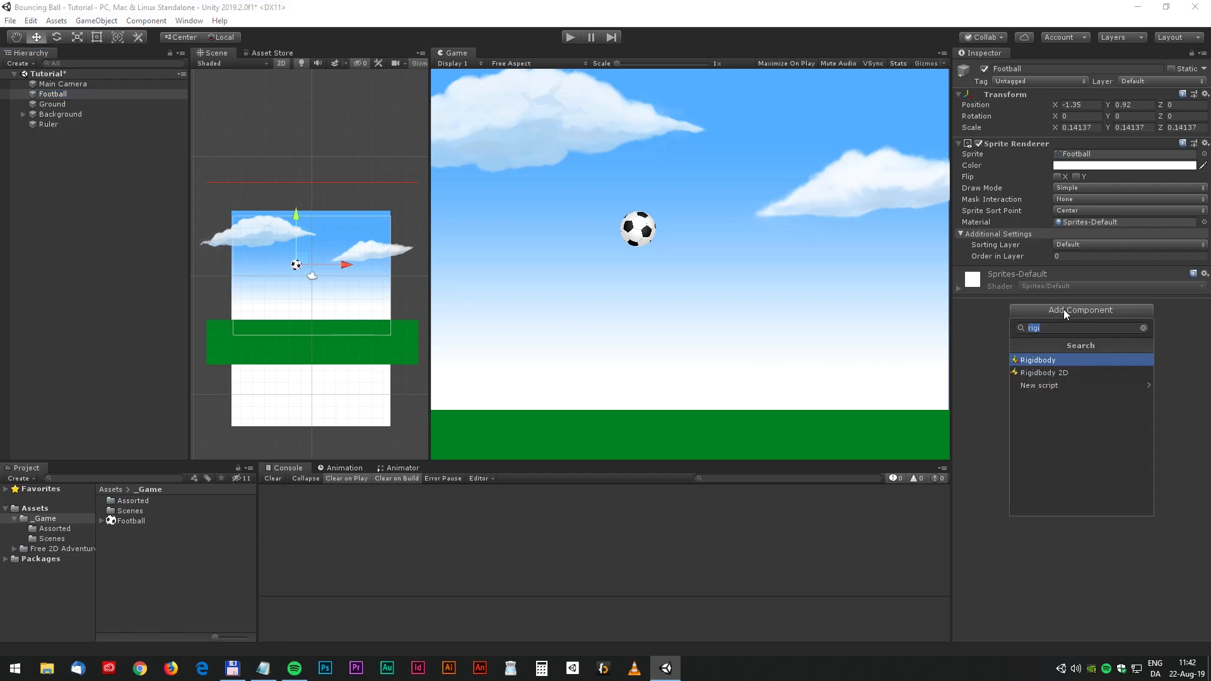
pyautogui.click(1045, 372)
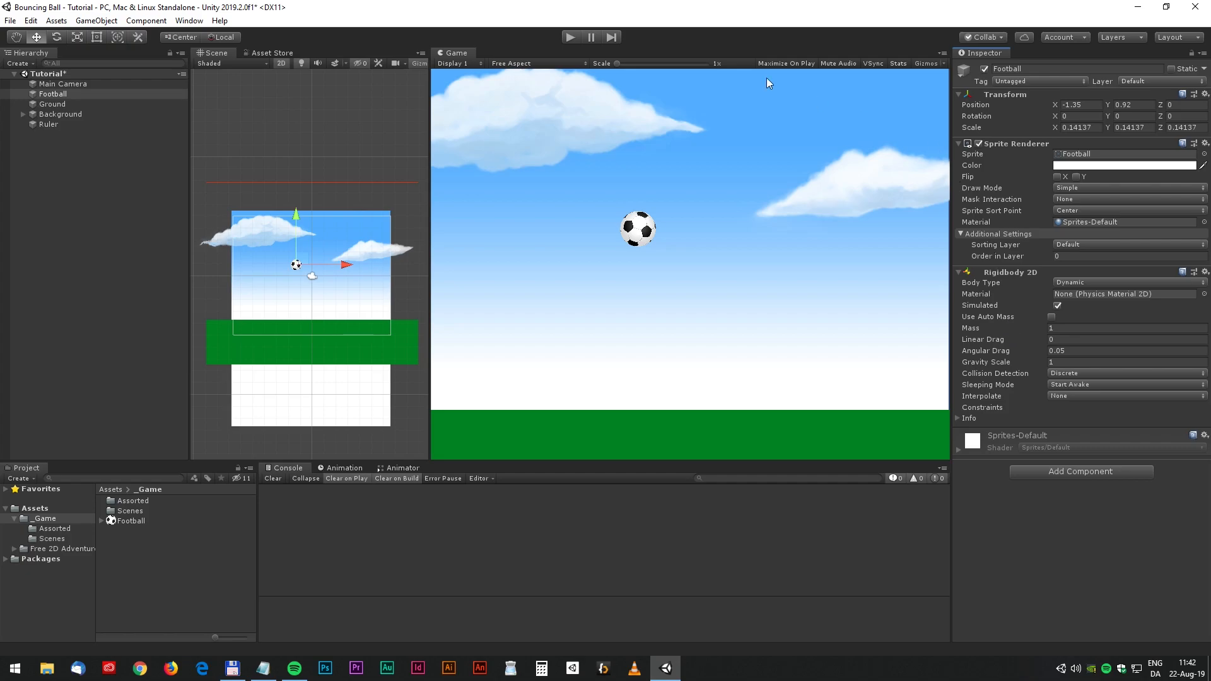
pyautogui.click(569, 37)
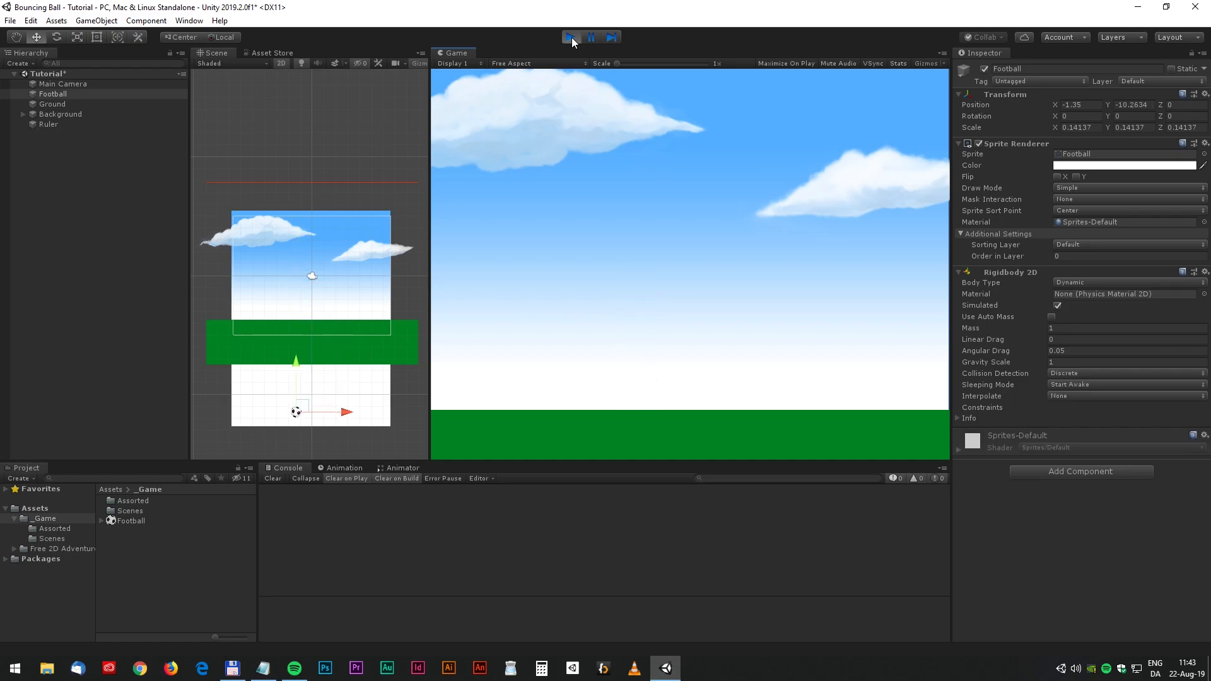
pyautogui.click(571, 37)
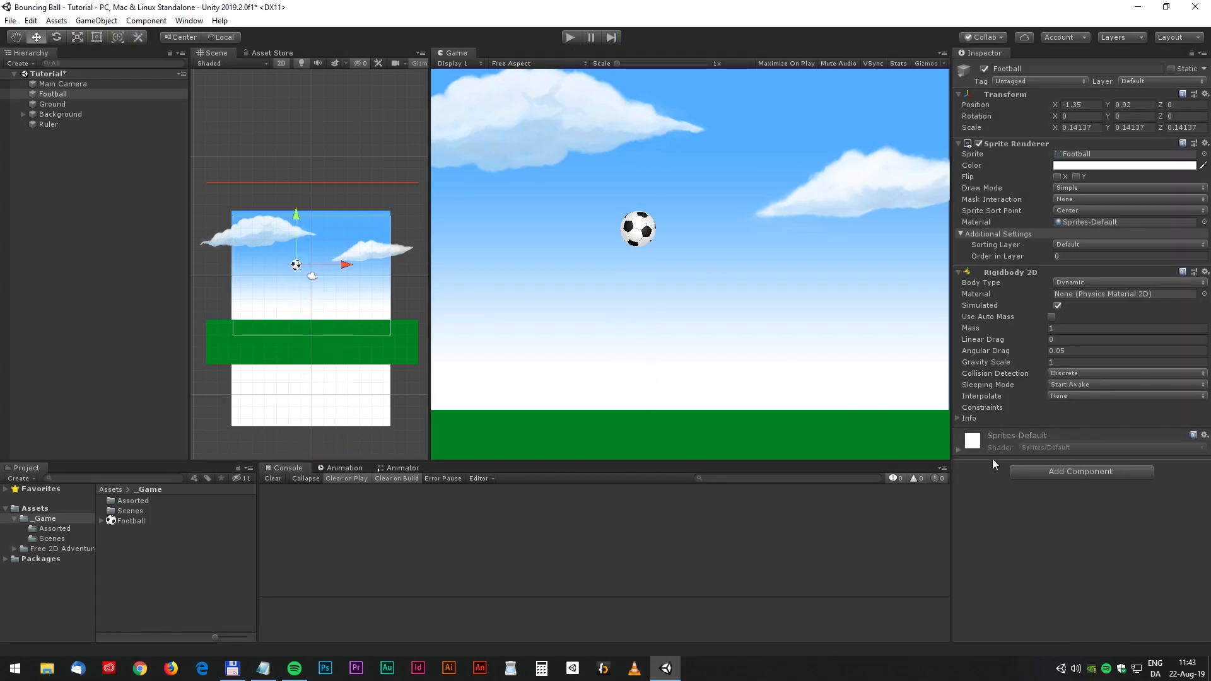
# Add a Circle Collider 2D component to the Football and check its collider outline around the ball in the scene
pyautogui.click(1056, 471)
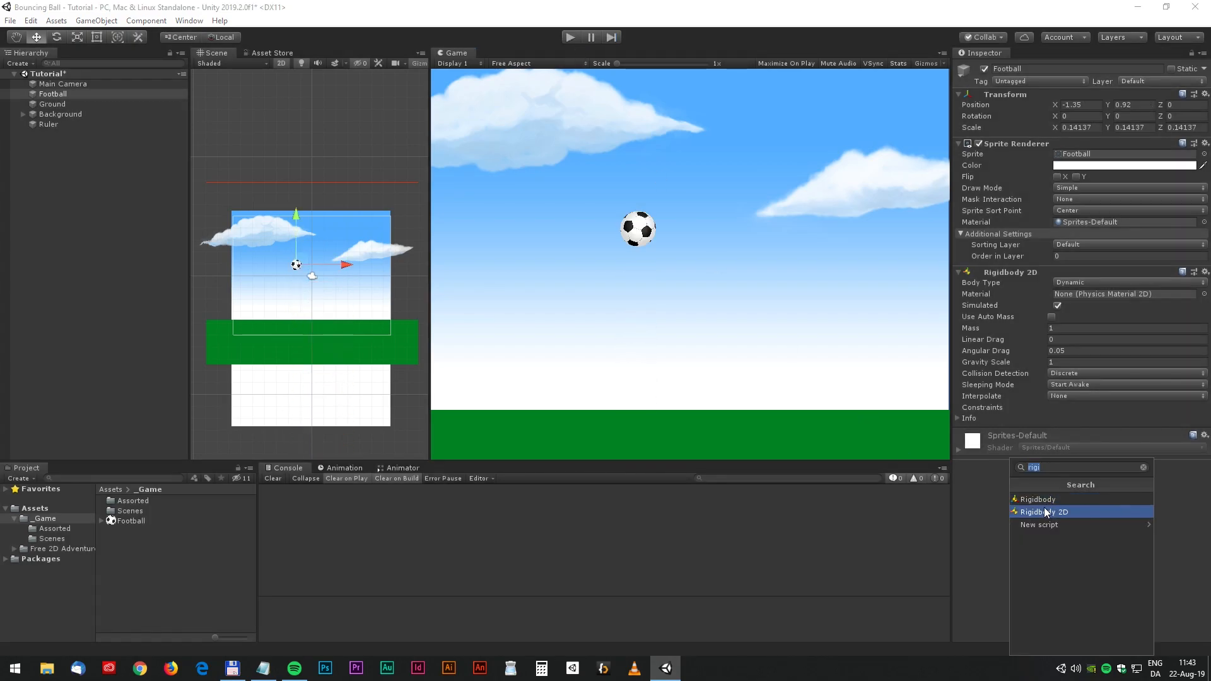
pyautogui.click(1044, 467)
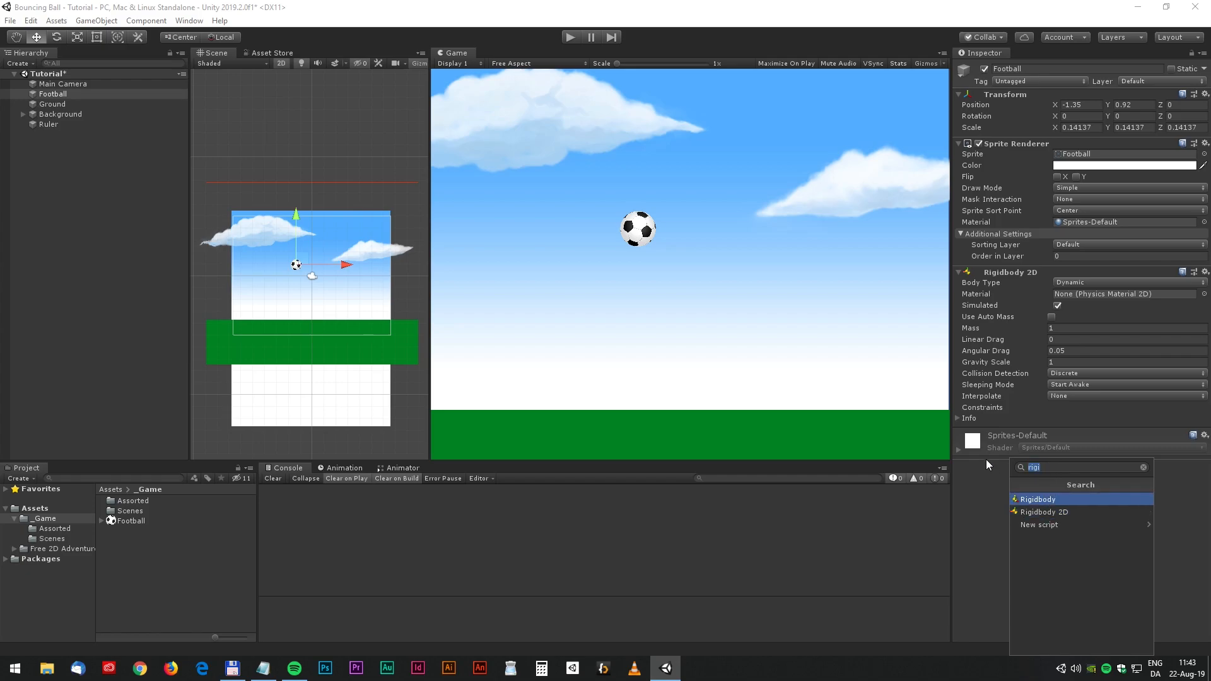
pyautogui.write('collider')
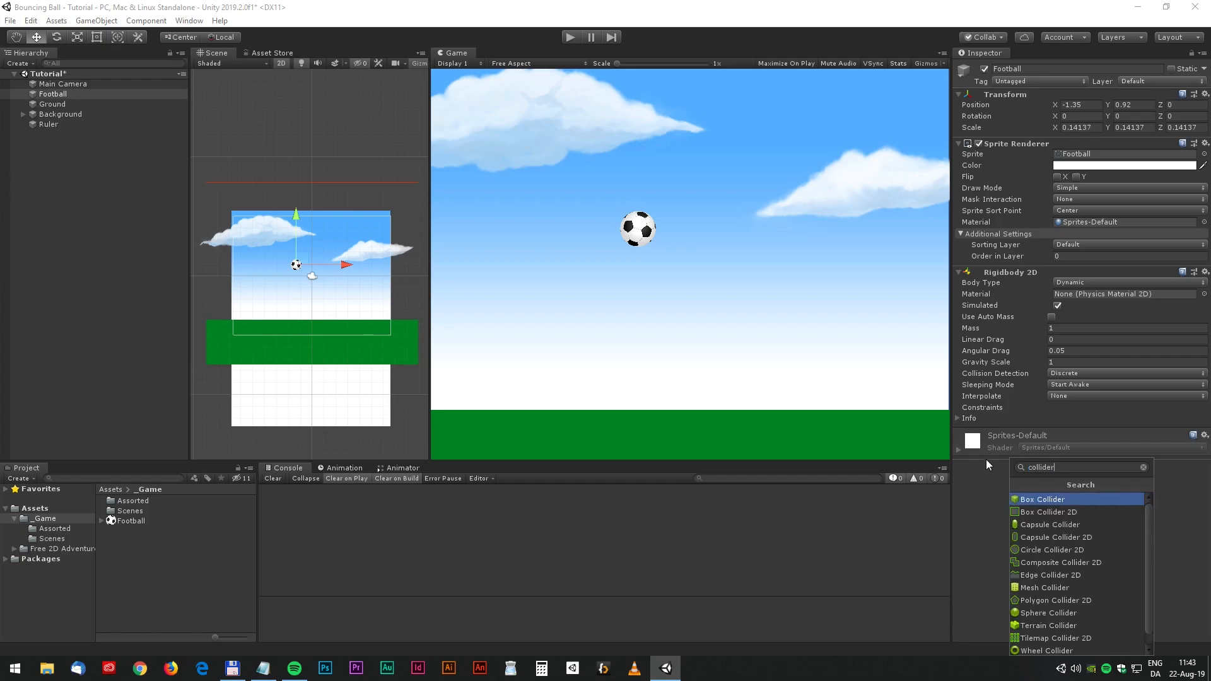
pyautogui.click(1046, 549)
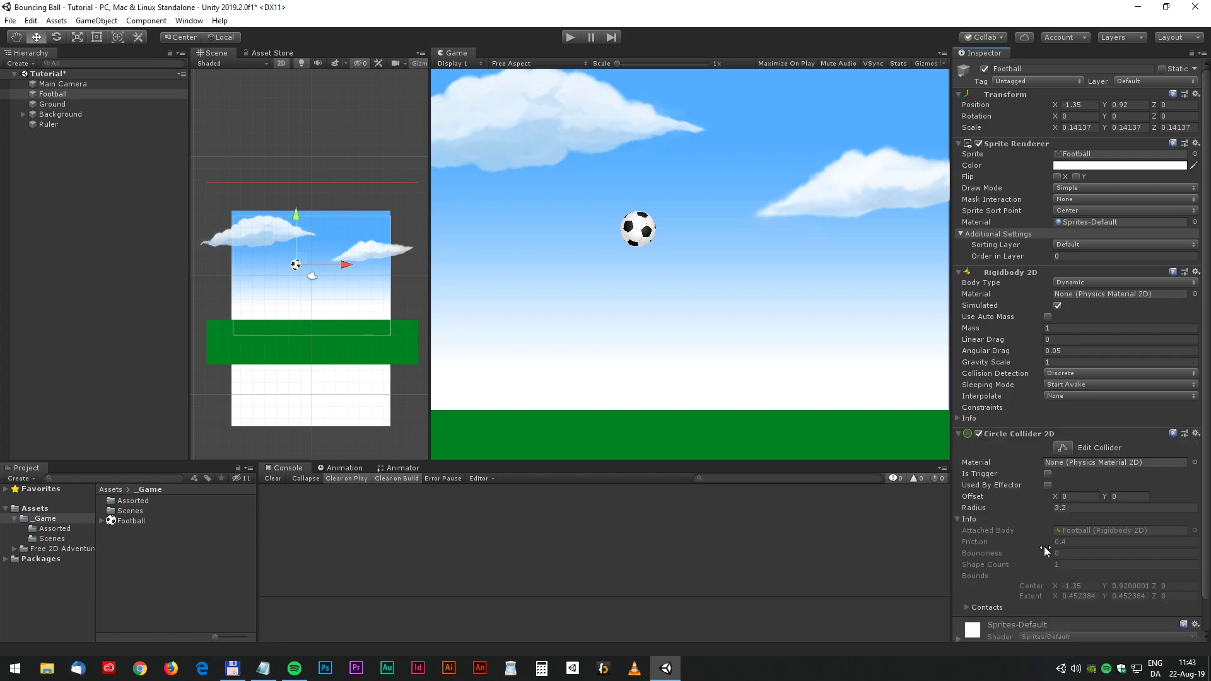
pyautogui.click(1062, 448)
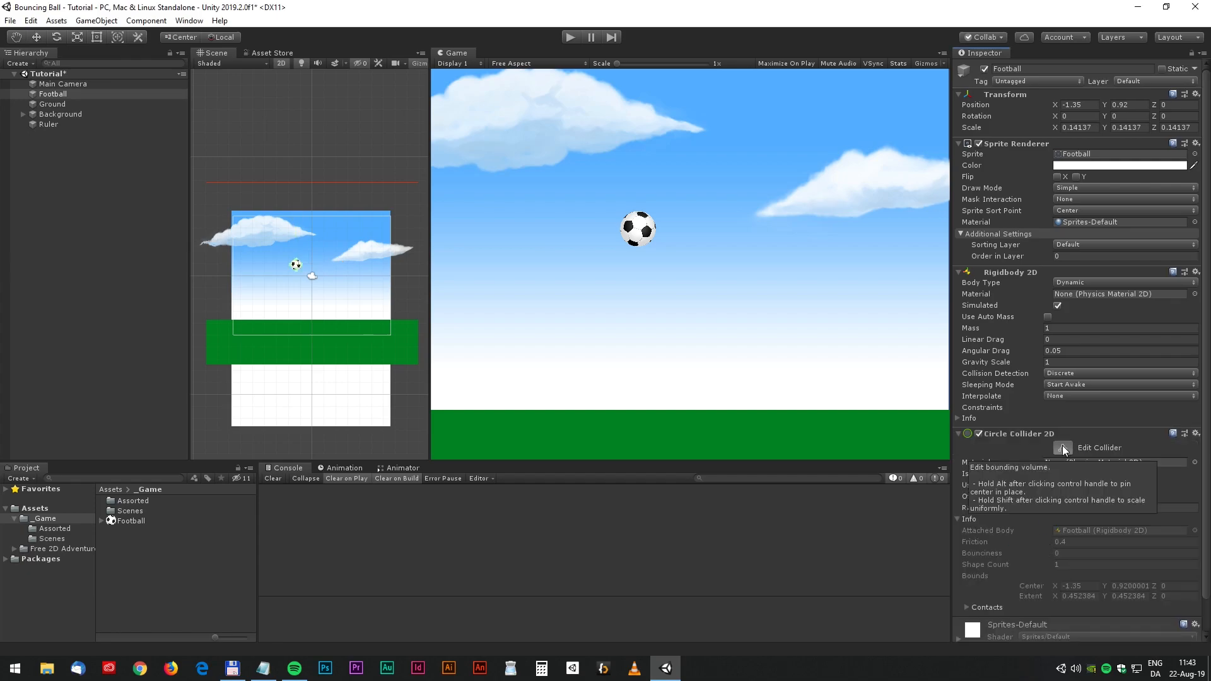
pyautogui.scroll(10, 312, 341)
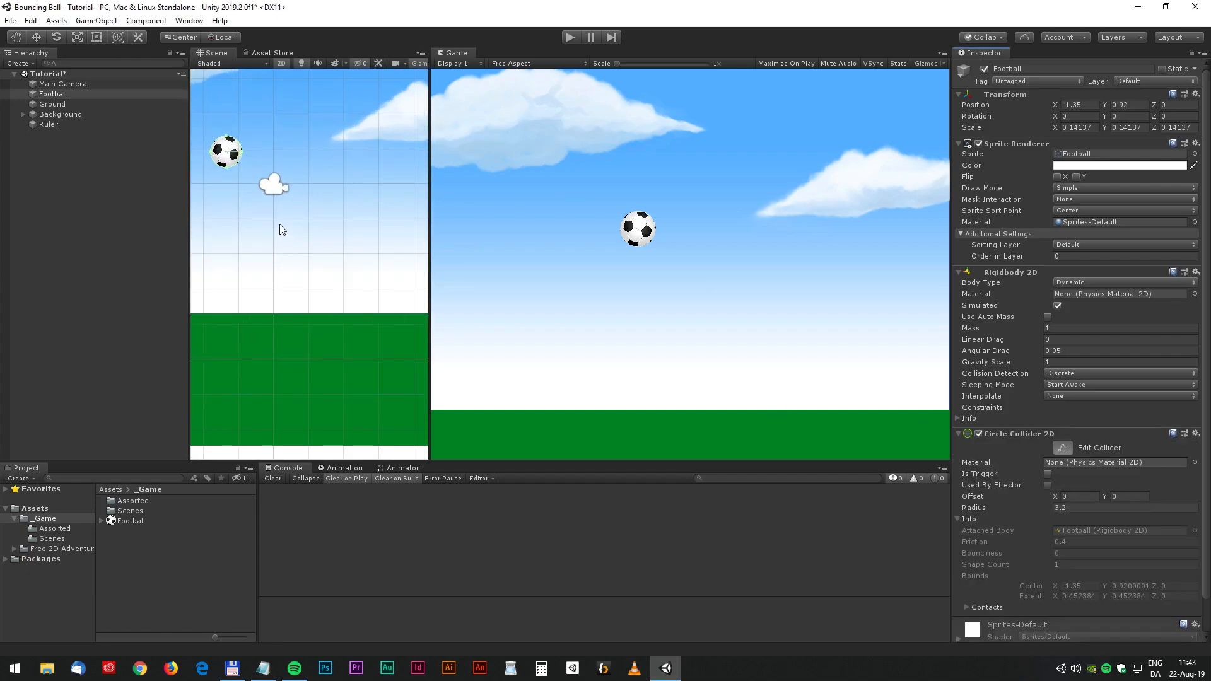
# Add a Box Collider 2D component to the Ground, check its bounds, and test the ball's landing in play mode
pyautogui.click(302, 303)
pyautogui.scroll(-10, 290, 308)
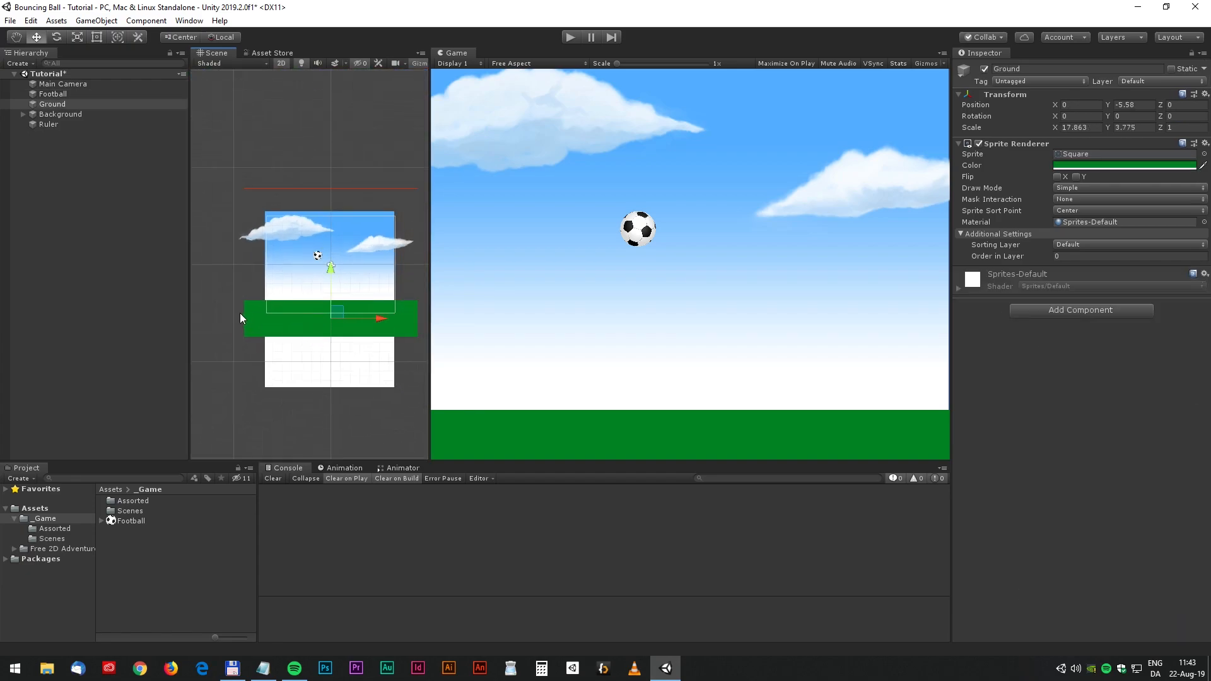
pyautogui.click(1056, 307)
pyautogui.click(1045, 373)
pyautogui.click(1059, 287)
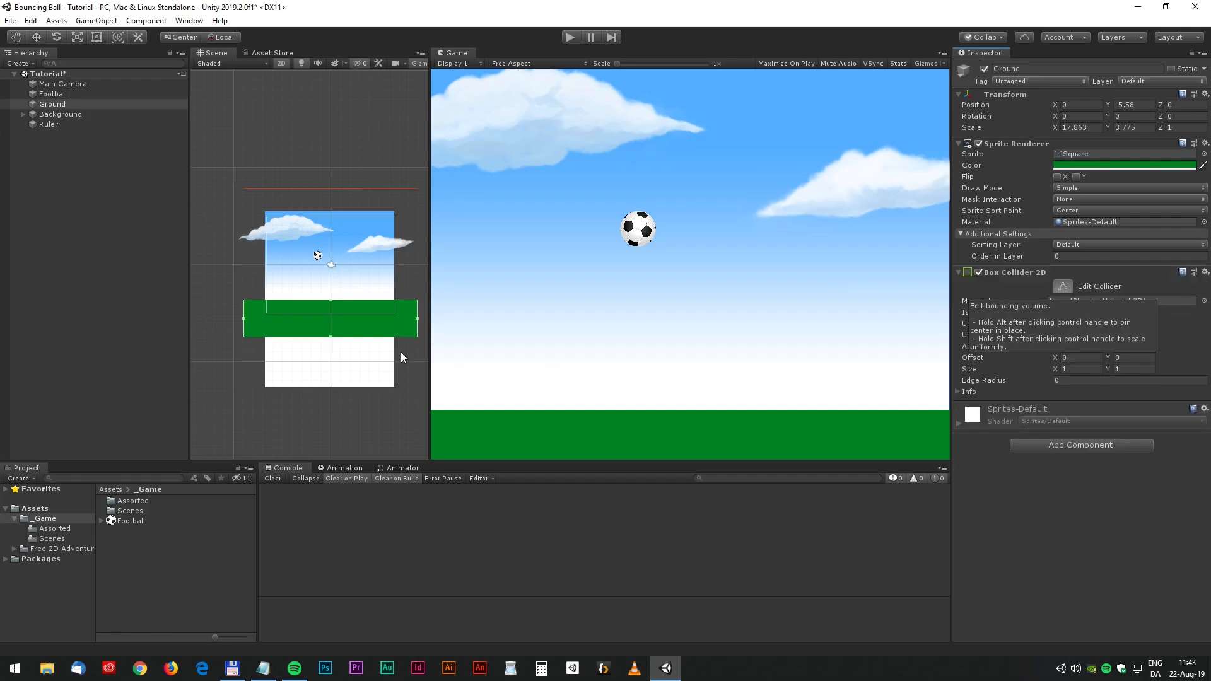
pyautogui.click(569, 37)
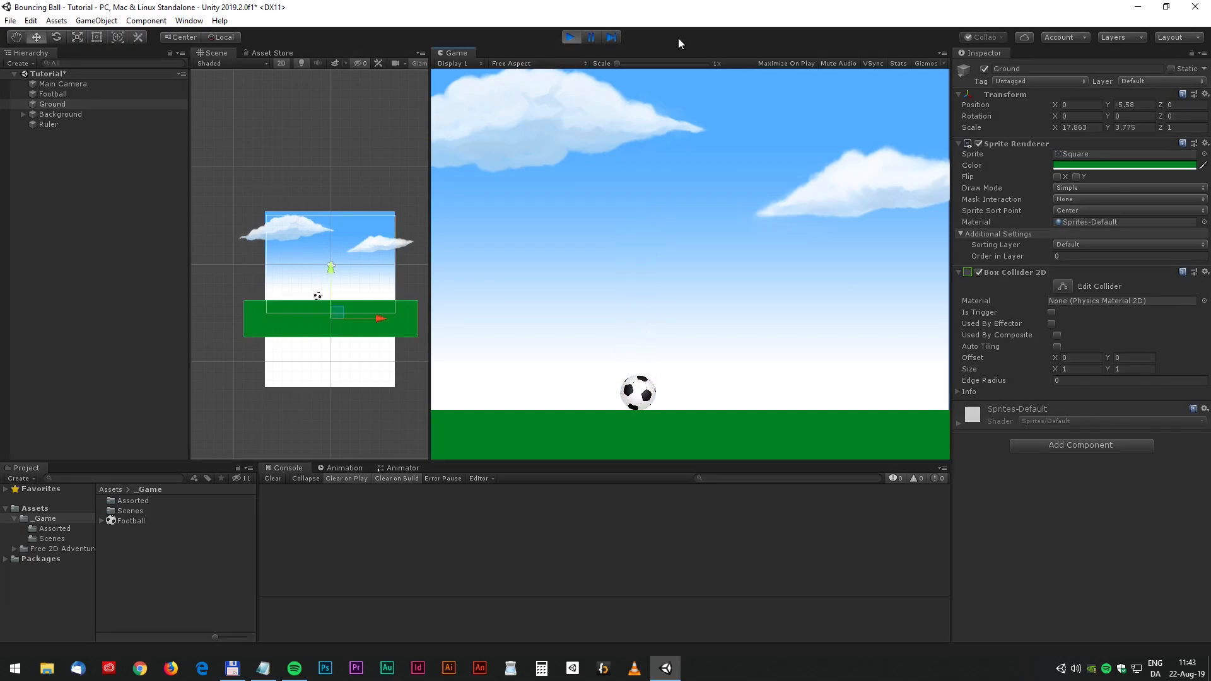
pyautogui.click(571, 37)
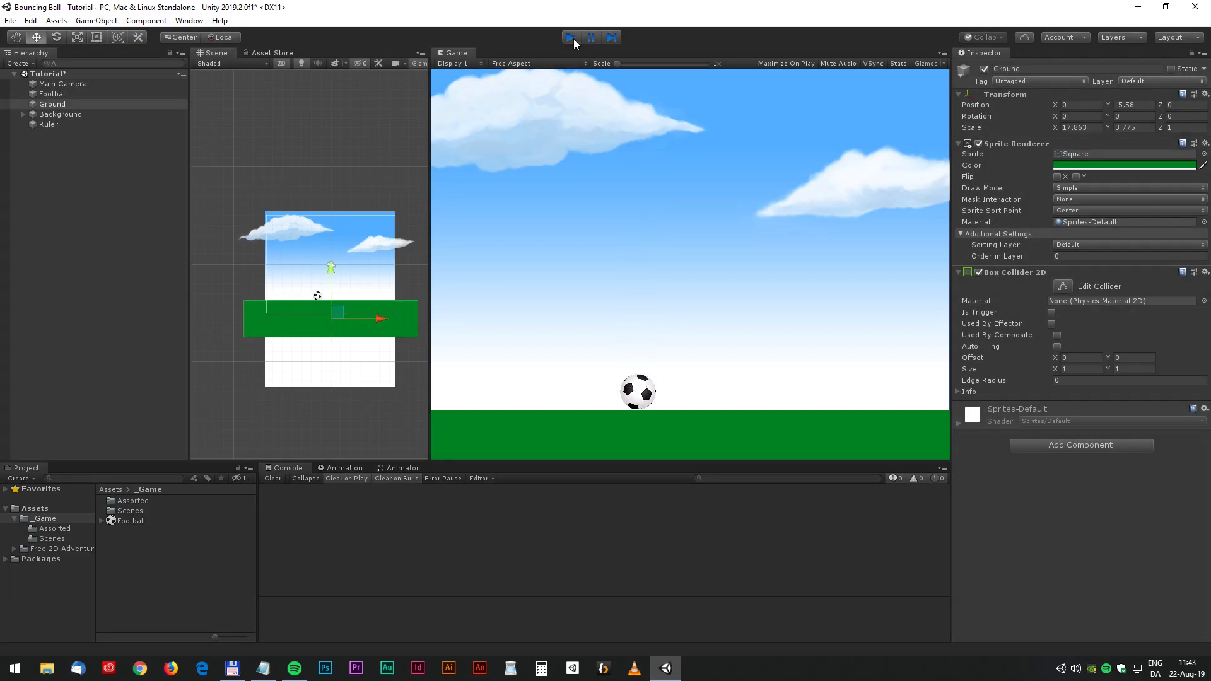
# Create a Physics Material 2D in the _Game folder and name it Ball Physics Material
pyautogui.rightClick(127, 548)
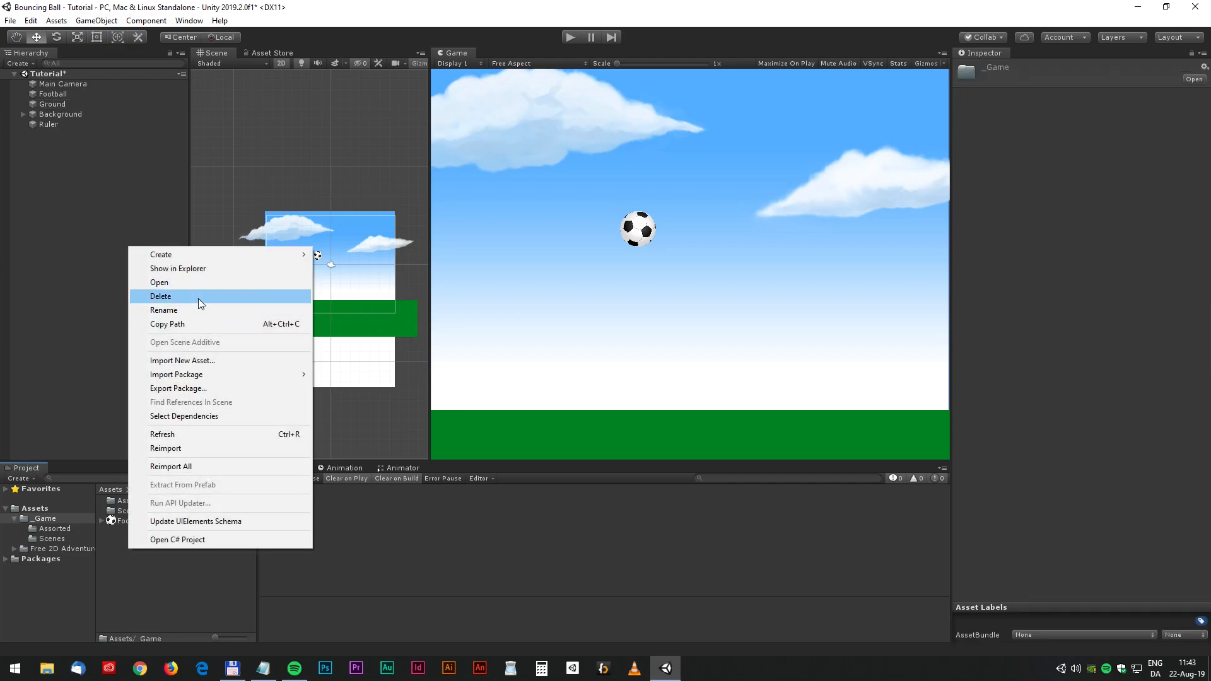
pyautogui.moveTo(213, 254)
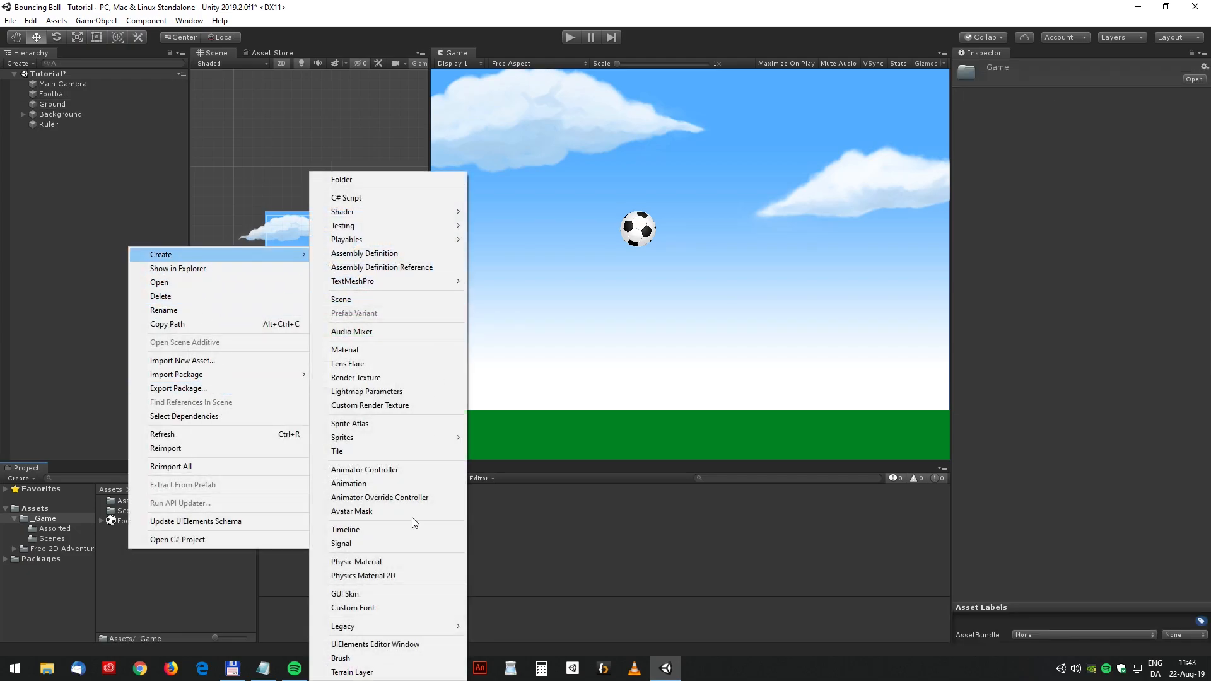
pyautogui.click(395, 576)
pyautogui.click(132, 531)
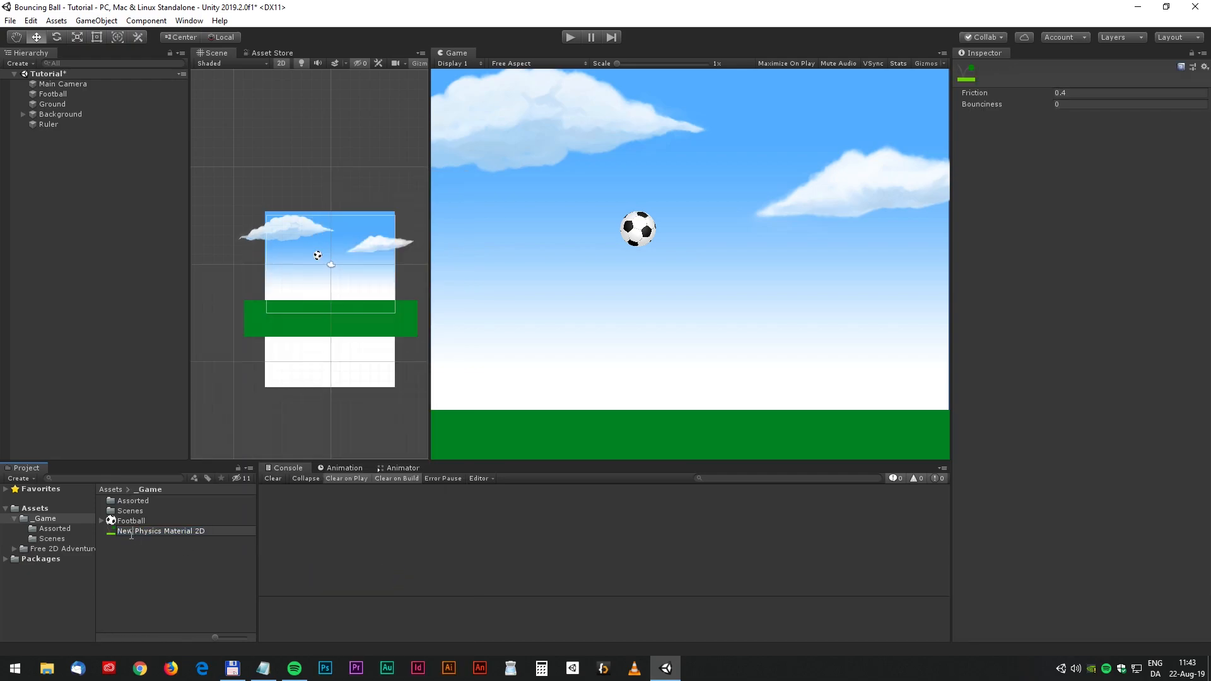
pyautogui.press('BackSpace')
pyautogui.press('BackSpace')
pyautogui.press('BackSpace')
pyautogui.press('BackSpace')
pyautogui.write('Ball')
pyautogui.press('Right')
pyautogui.press('Right')
pyautogui.press('Right')
pyautogui.press('Right')
pyautogui.press('Right')
pyautogui.press('BackSpace')
pyautogui.press('BackSpace')
pyautogui.press('BackSpace')
pyautogui.press('Return')
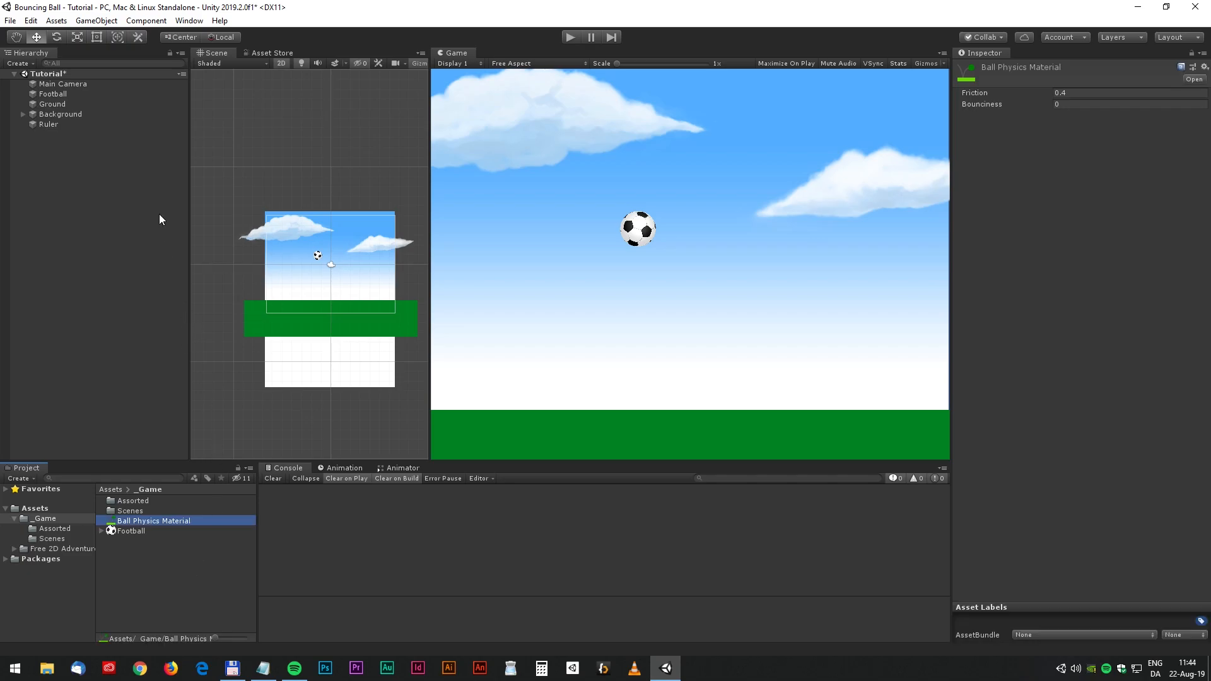
# Assign Ball Physics Material to the Football's Rigidbody 2D and test the ball in play mode
pyautogui.click(58, 94)
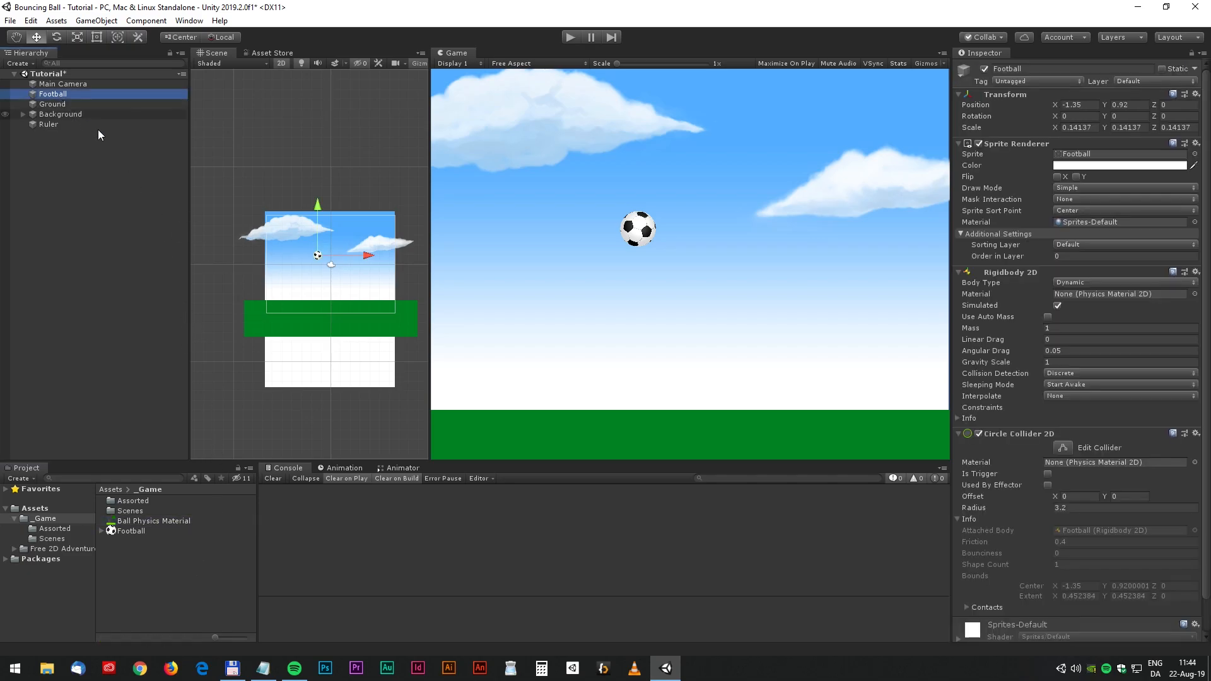
pyautogui.scroll(-1, 1097, 451)
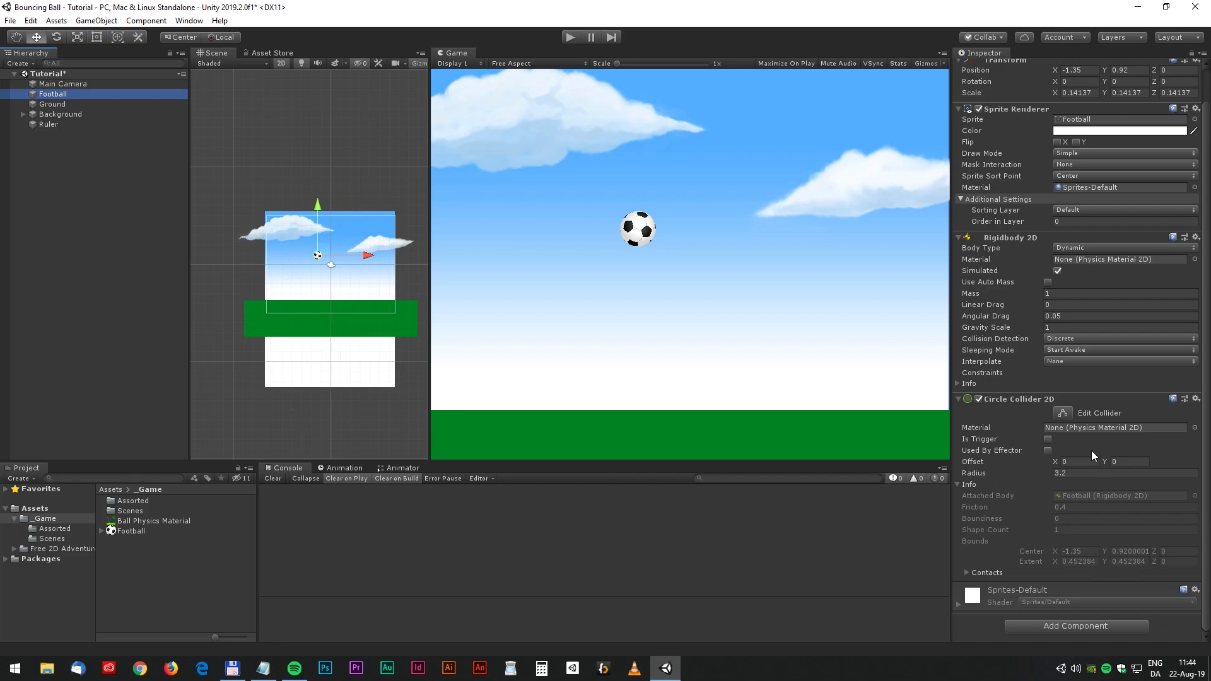
pyautogui.scroll(1, 1050, 302)
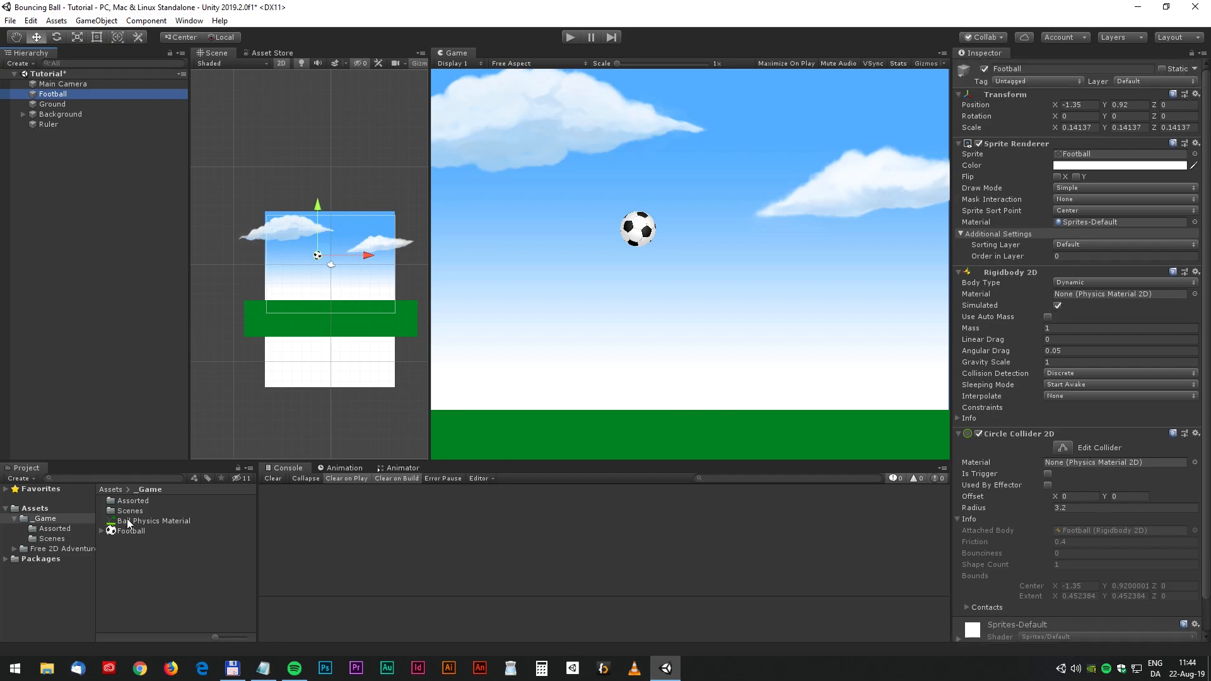
pyautogui.moveTo(123, 522); pyautogui.dragTo(1099, 294)
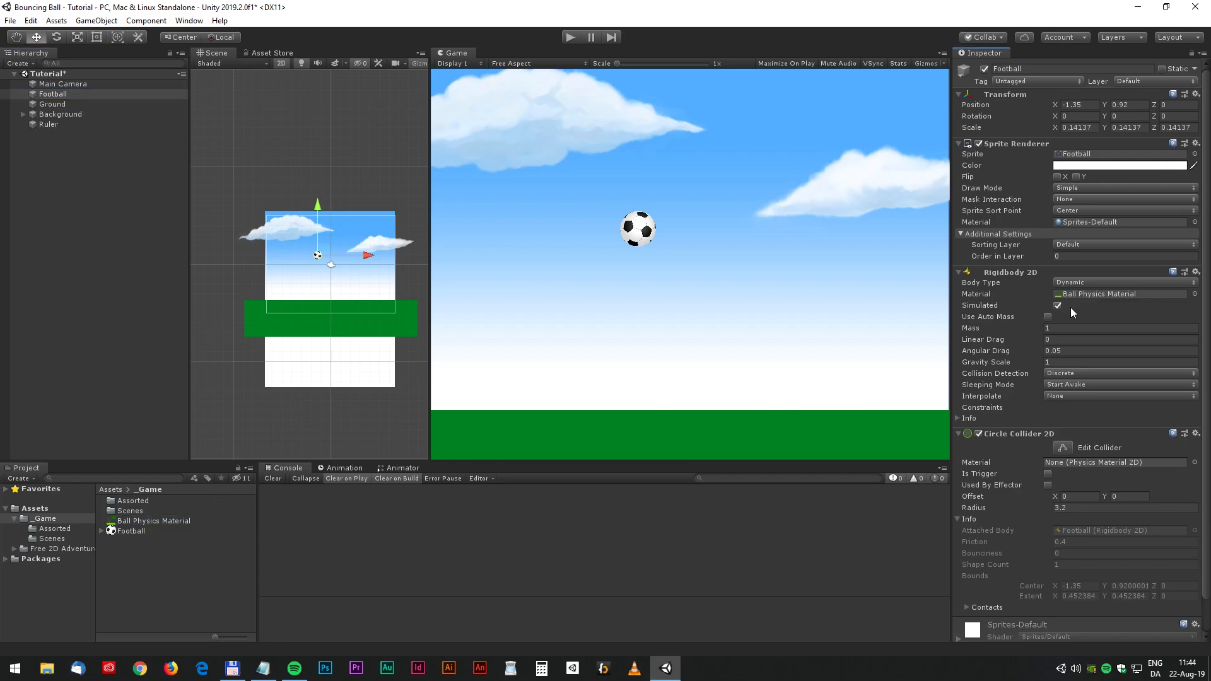
pyautogui.click(566, 39)
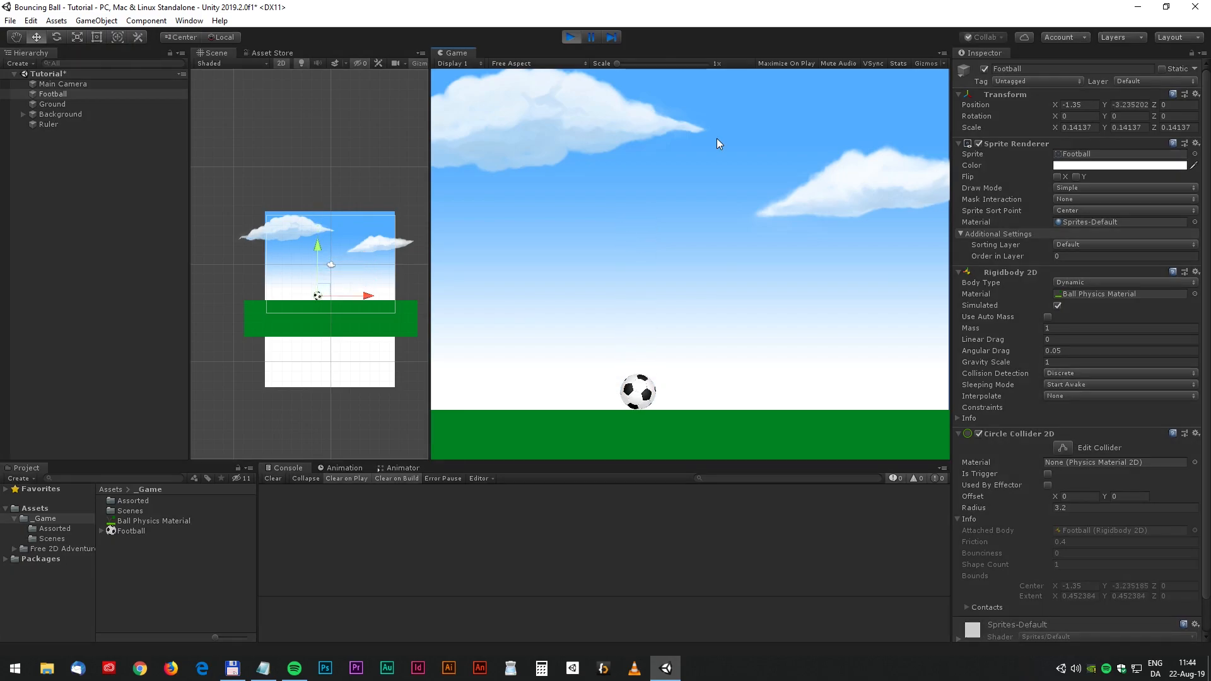
pyautogui.click(567, 39)
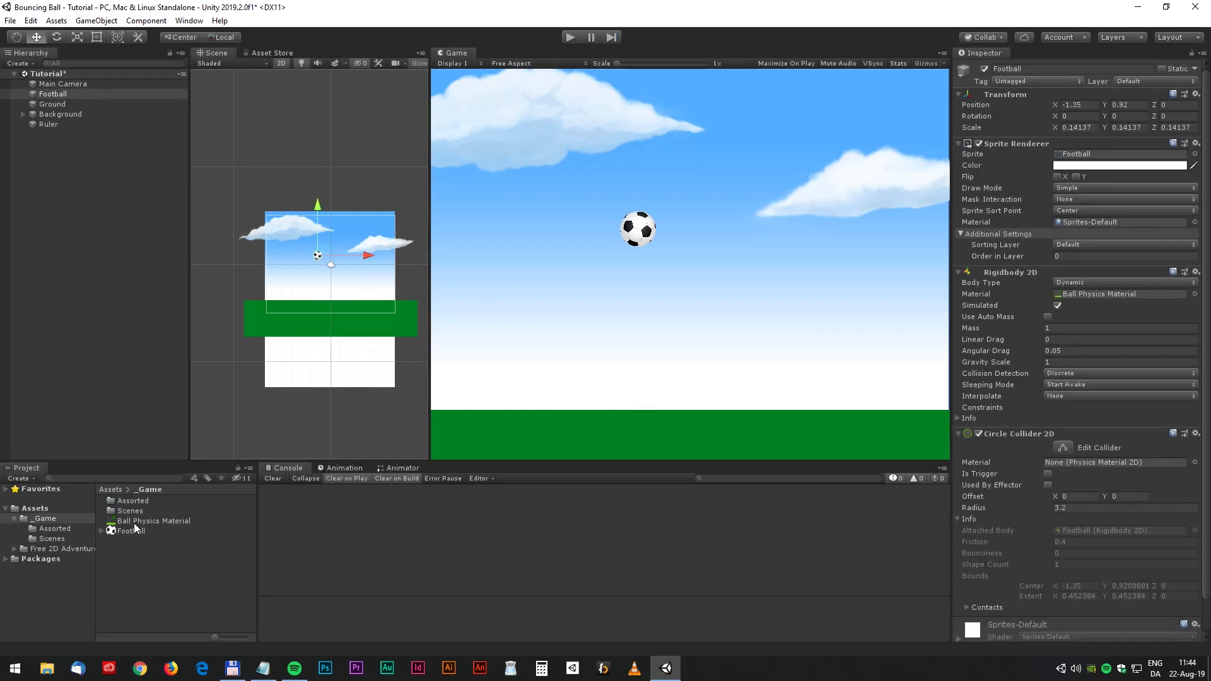
# Set the Bounciness of Ball Physics Material to 1 and run the scene
pyautogui.click(138, 522)
pyautogui.click(1062, 105)
pyautogui.write('1')
pyautogui.click(569, 37)
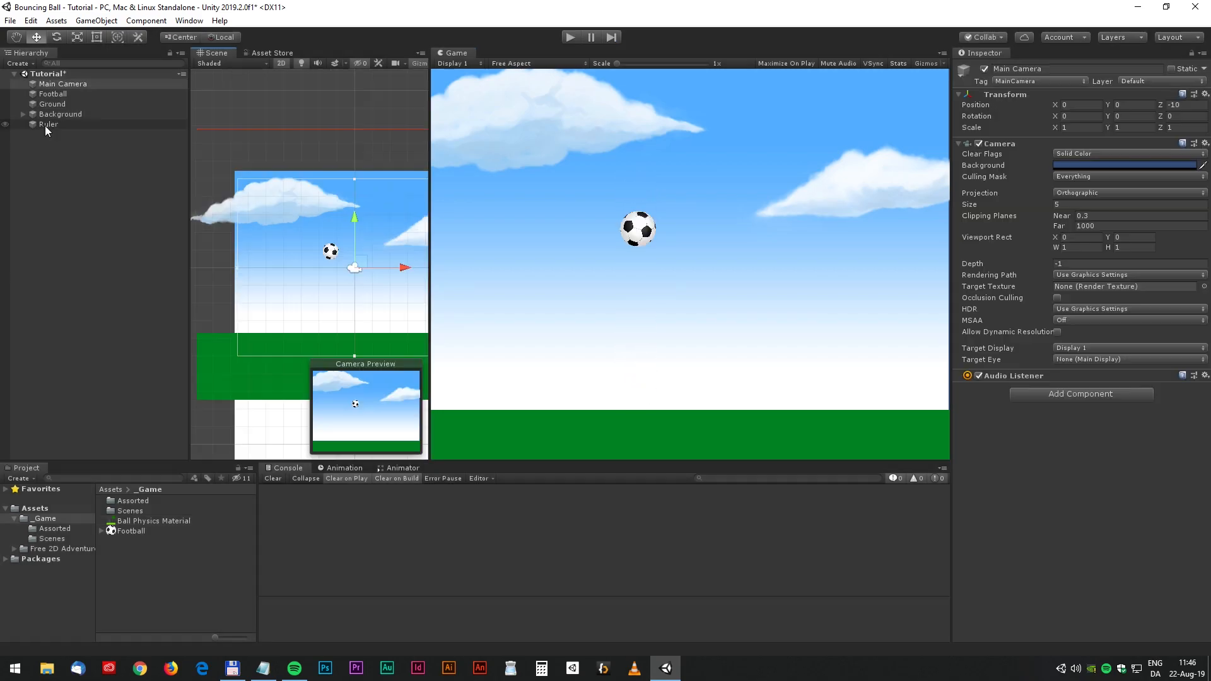
# Move the Ruler down so its red line sits at the top edge of the football
pyautogui.click(45, 126)
pyautogui.moveTo(356, 75); pyautogui.dragTo(358, 186)
pyautogui.scroll(10, 343, 283)
pyautogui.moveTo(343, 283); pyautogui.dragTo(351, 323, button='middle')
pyautogui.moveTo(390, 125); pyautogui.dragTo(389, 129)
# Set the Main Camera's Size to about 4.02 and lower the camera to Y -0.11, with a wider scene view
pyautogui.click(63, 84)
pyautogui.moveTo(1007, 205); pyautogui.dragTo(972, 208)
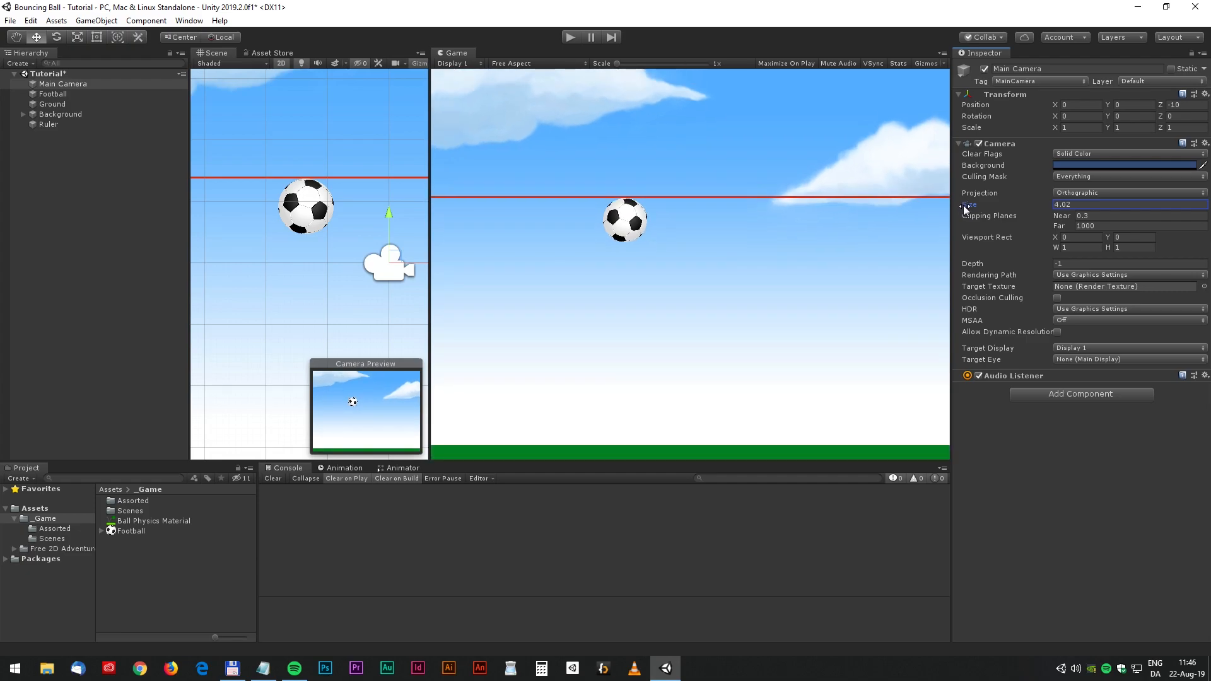
pyautogui.moveTo(389, 213); pyautogui.dragTo(389, 220)
pyautogui.moveTo(429, 264); pyautogui.dragTo(480, 244)
# Run the scene to compare the football's bounce height with the red ruler line, and stop play mode
pyautogui.click(569, 37)
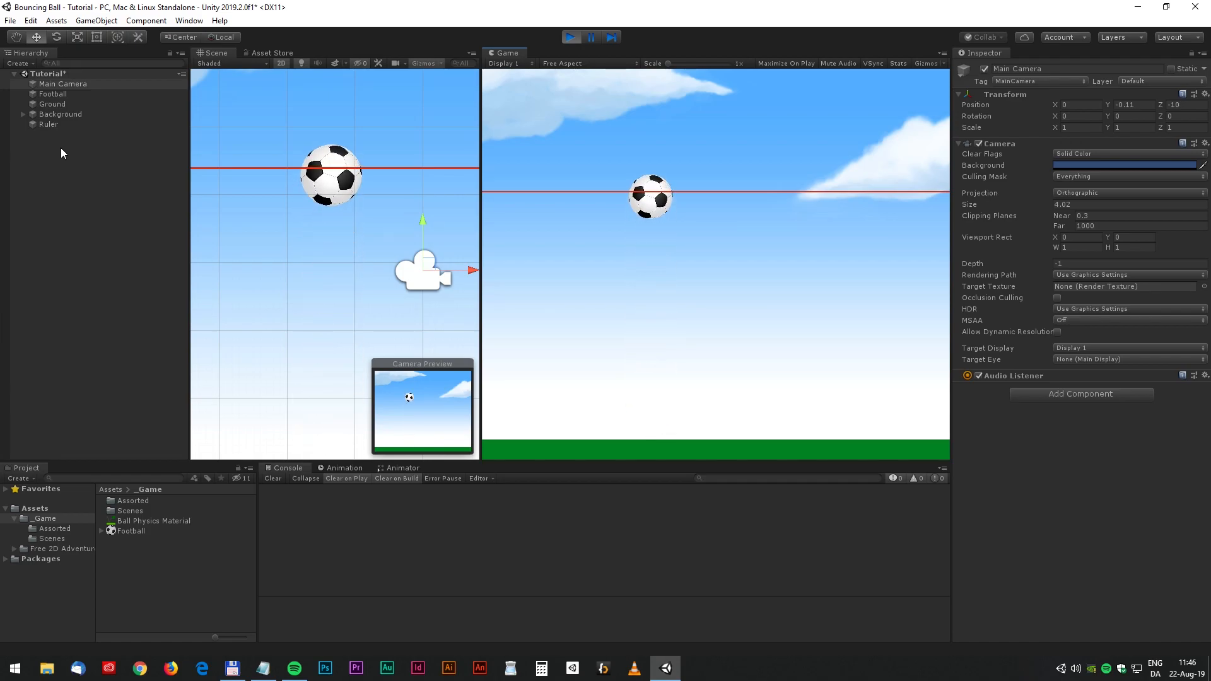
pyautogui.click(101, 259)
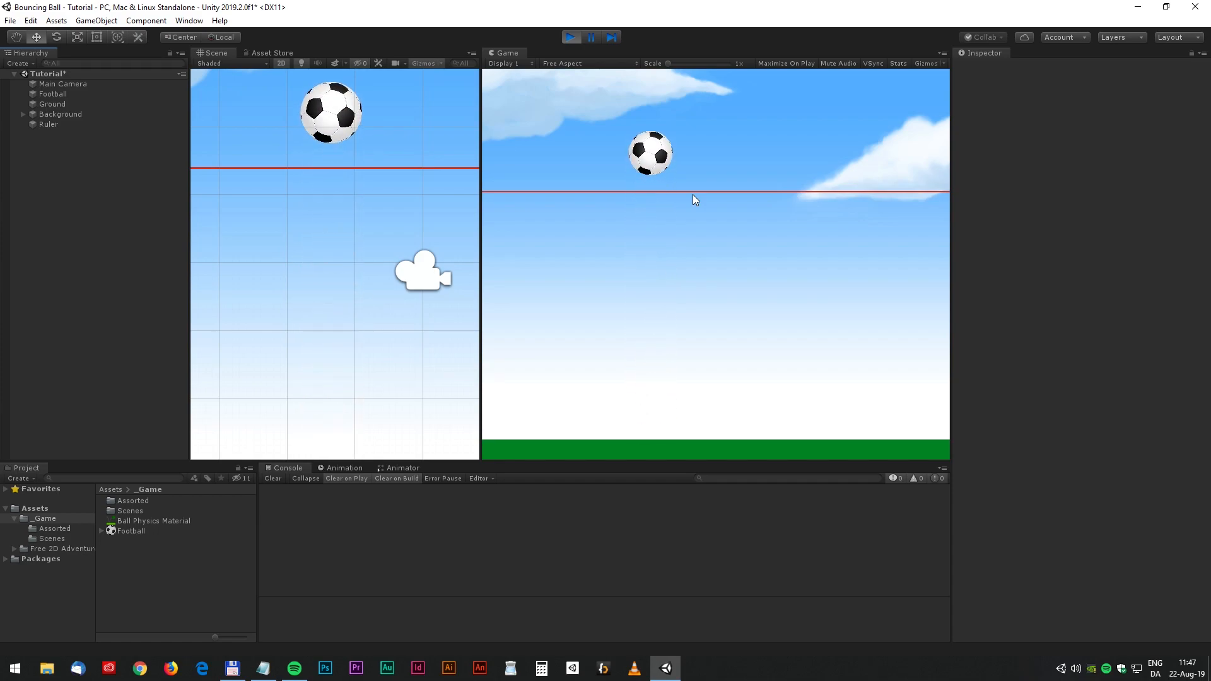
pyautogui.click(570, 37)
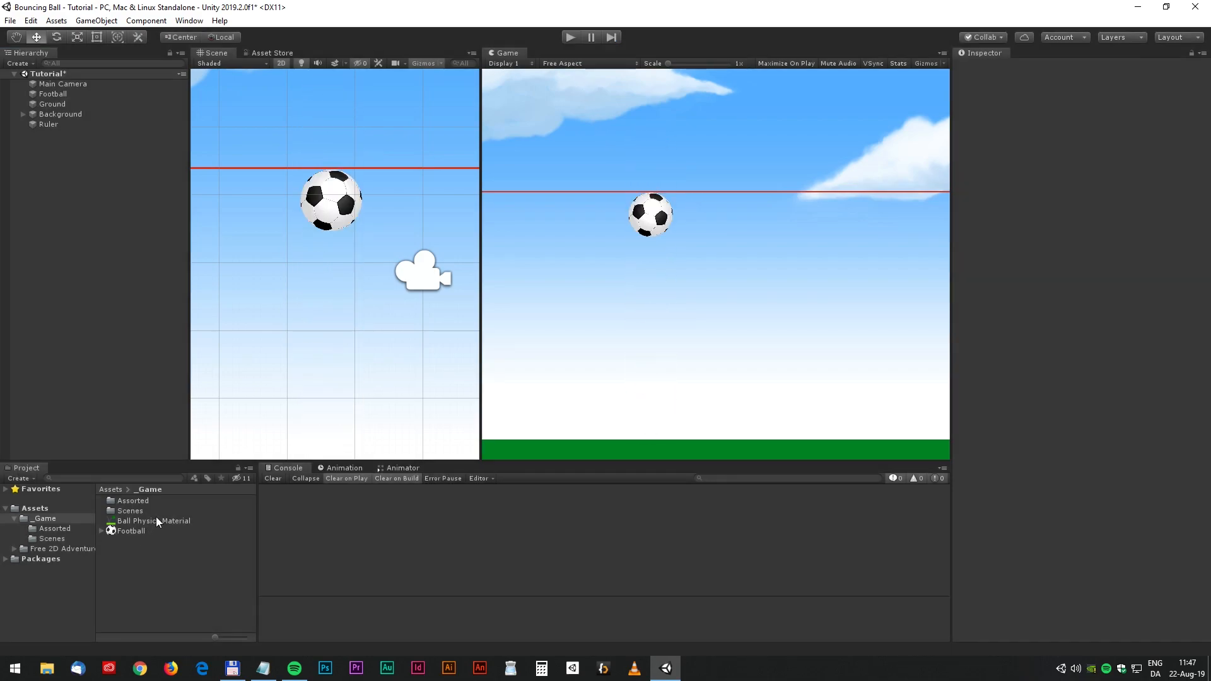
# Try a Bounciness of 0.9787 on Ball Physics Material and test the bounce in play mode
pyautogui.click(156, 518)
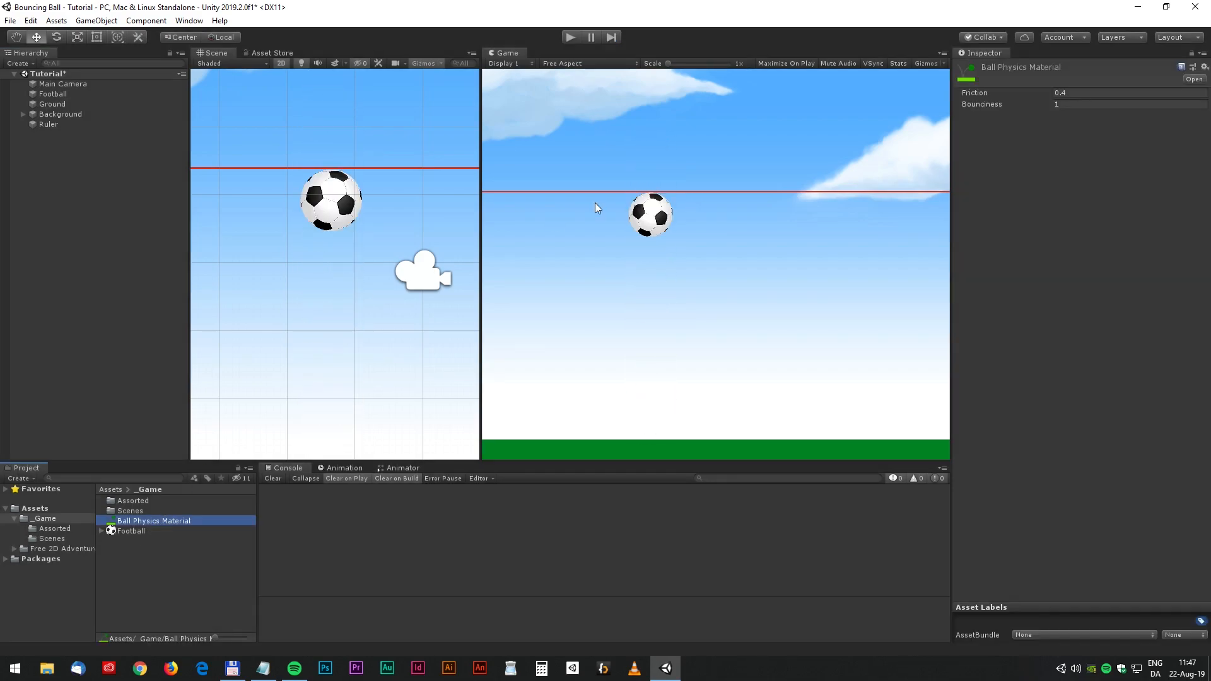
pyautogui.click(1065, 106)
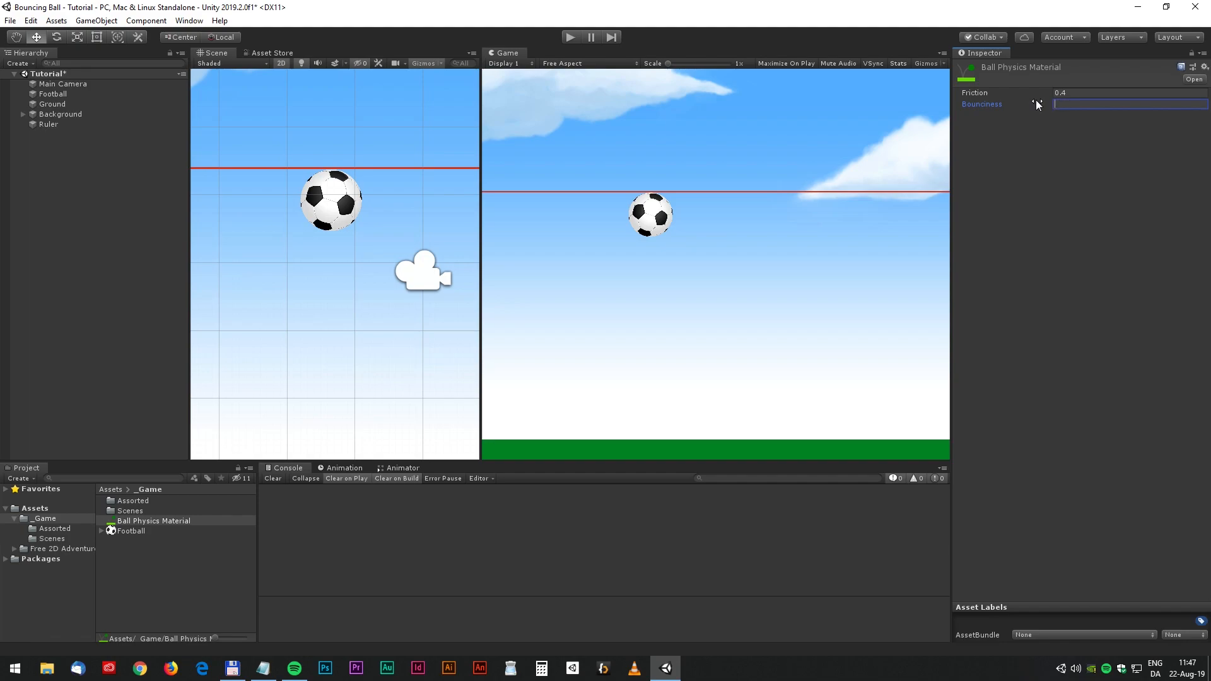
pyautogui.write('0,9787')
pyautogui.click(566, 37)
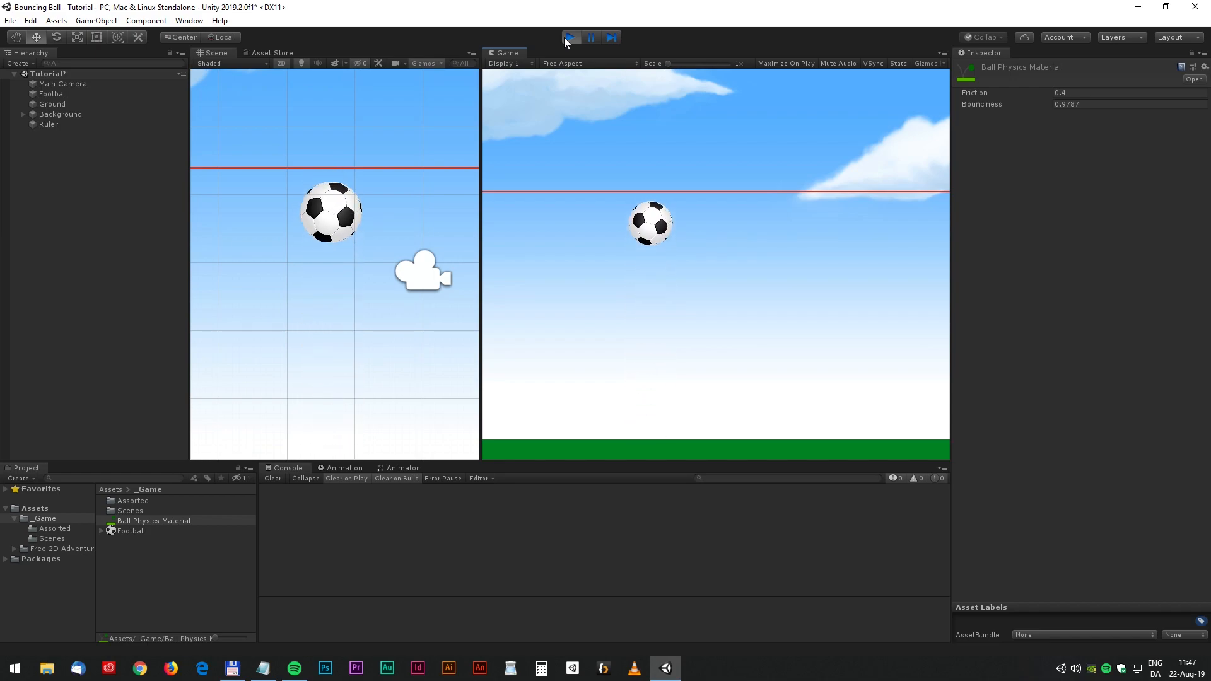
pyautogui.click(565, 38)
# Set the Bounciness of Ball Physics Material back to 1
pyautogui.click(1073, 104)
pyautogui.write('1')
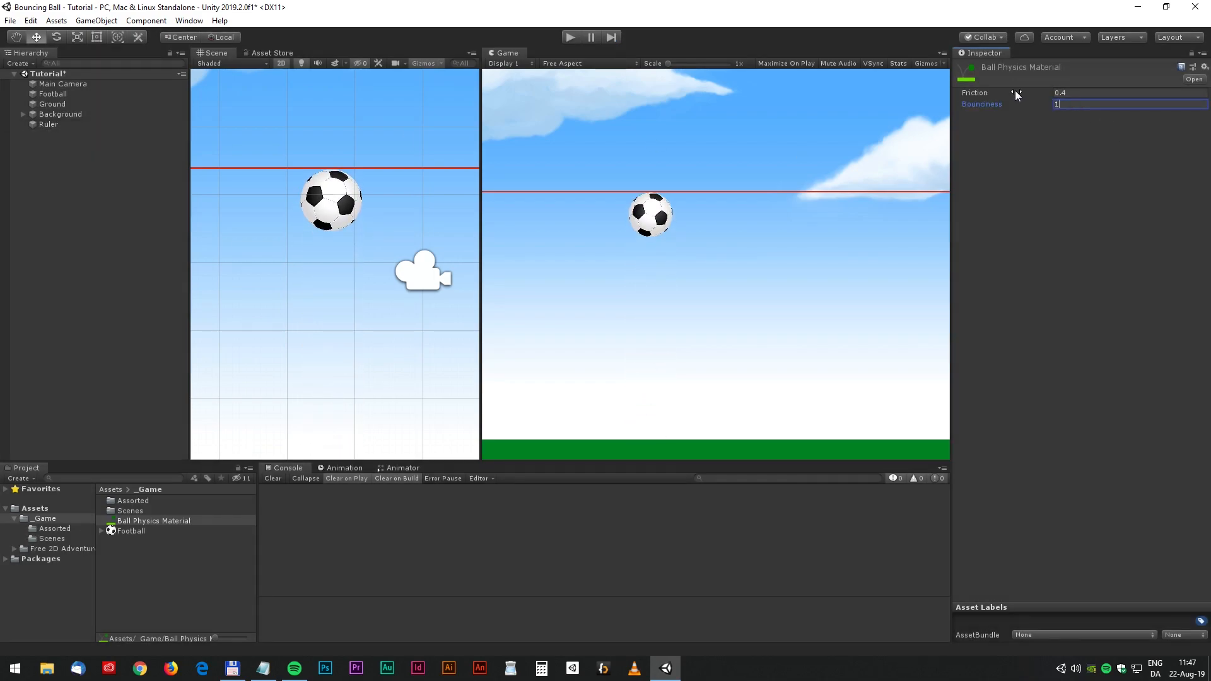
# Set the Football's Rigidbody 2D Collision Detection to Continuous and test the bounce in play mode
pyautogui.click(51, 94)
pyautogui.click(1074, 372)
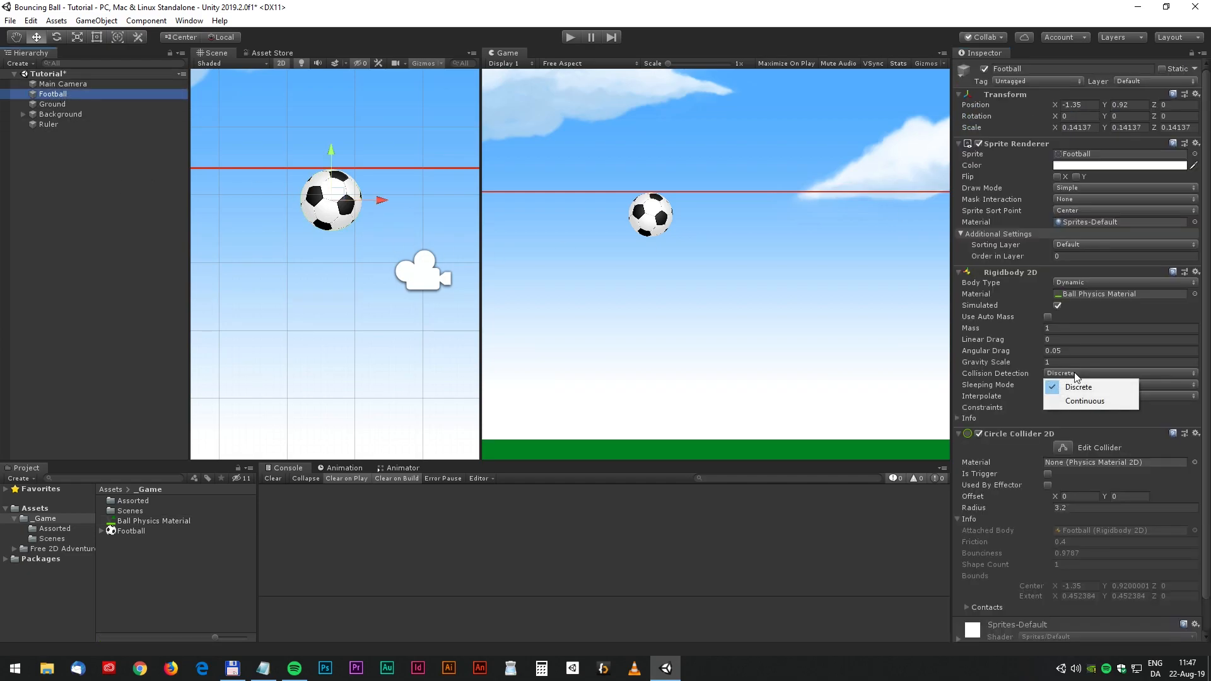
pyautogui.click(1060, 399)
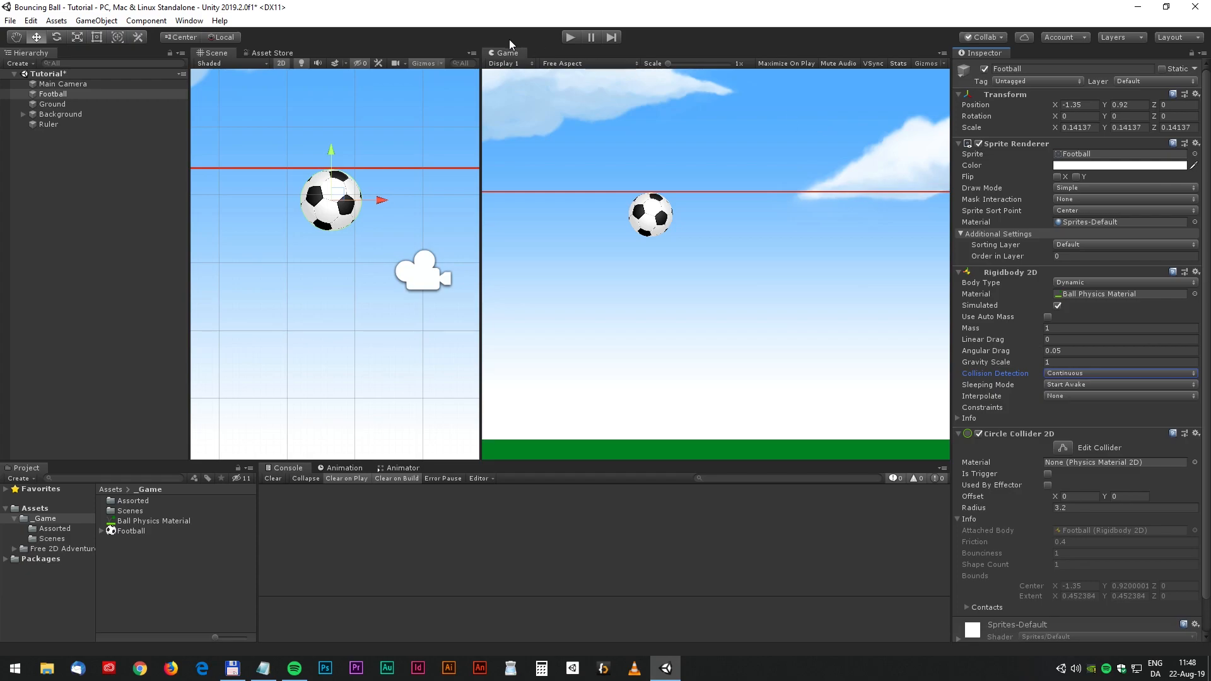
pyautogui.click(568, 38)
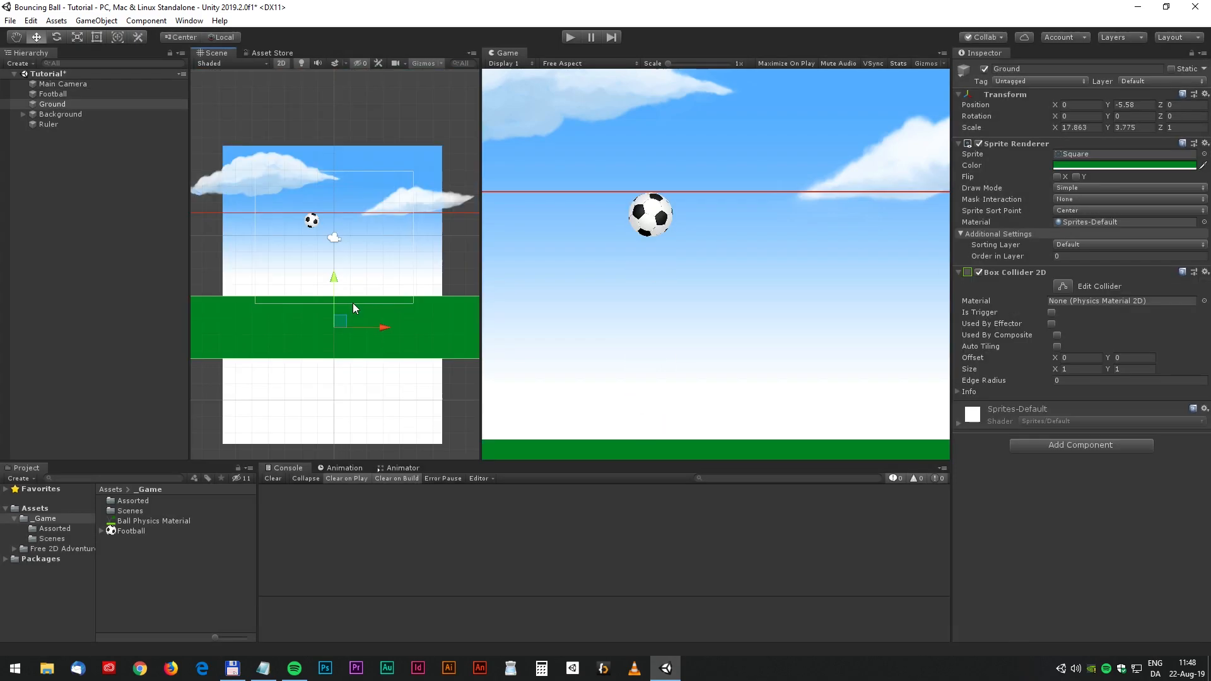
# Duplicate the Ground, rotate the copy to about -31.9° around Z as a downhill slope, and run the scene
pyautogui.hotkey('ctrl', 'd')
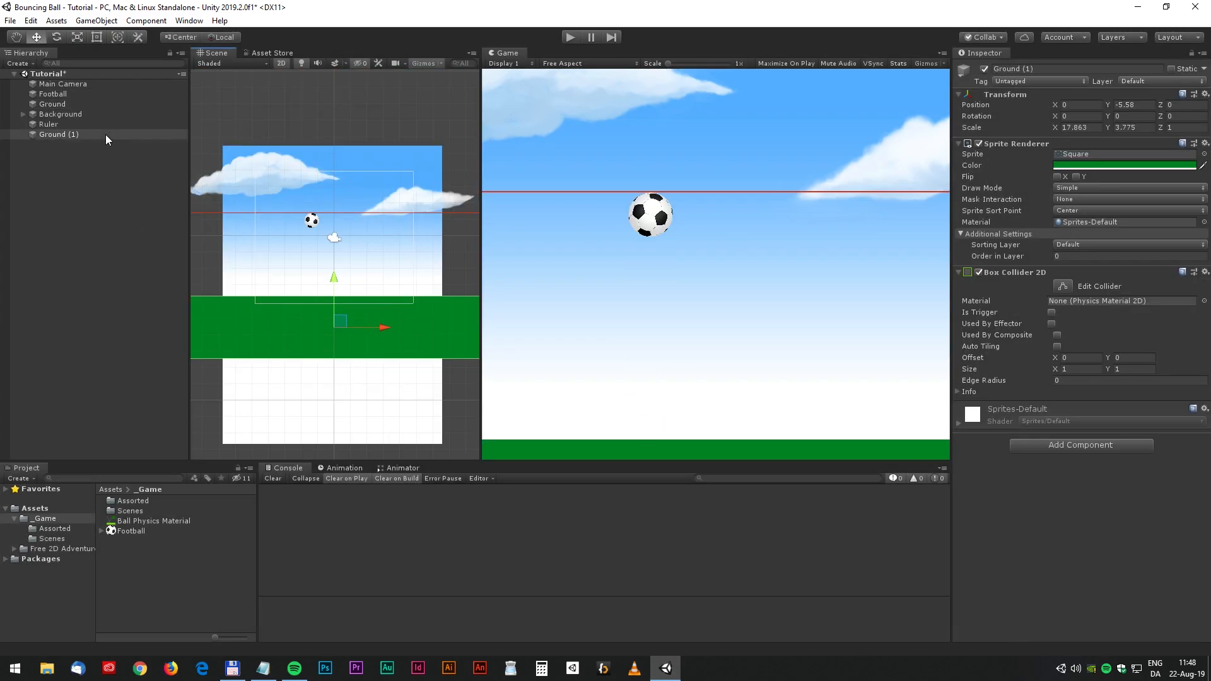
pyautogui.click(56, 37)
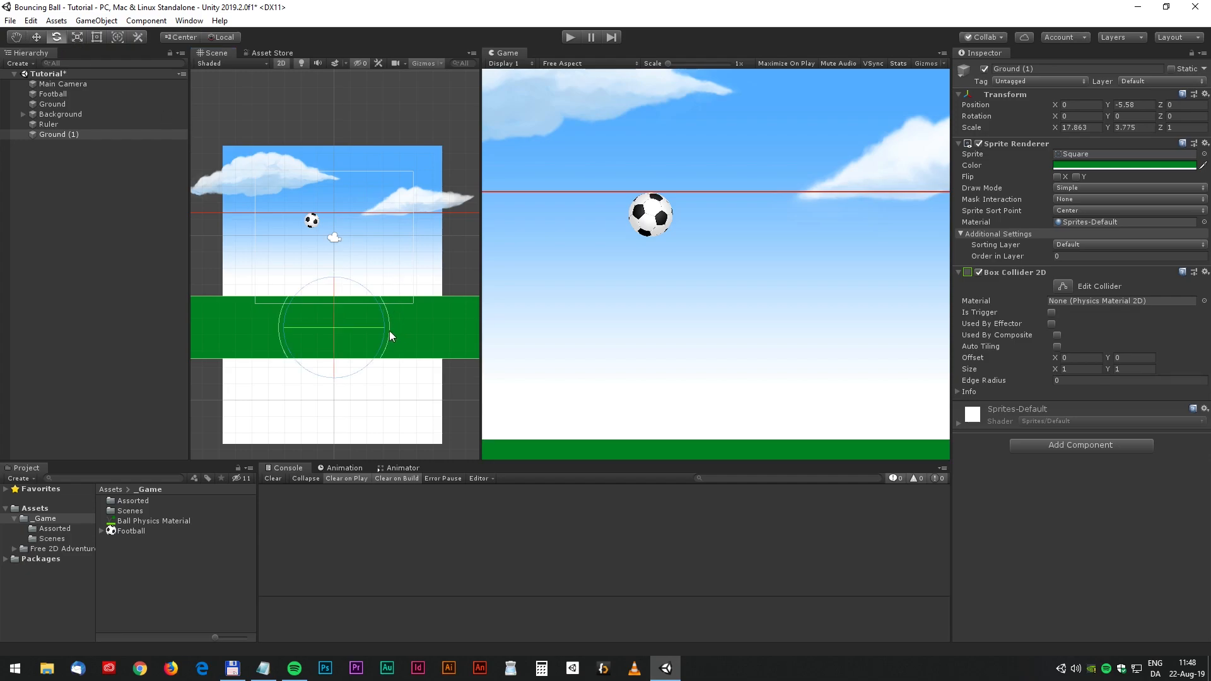
pyautogui.moveTo(382, 317); pyautogui.dragTo(389, 362)
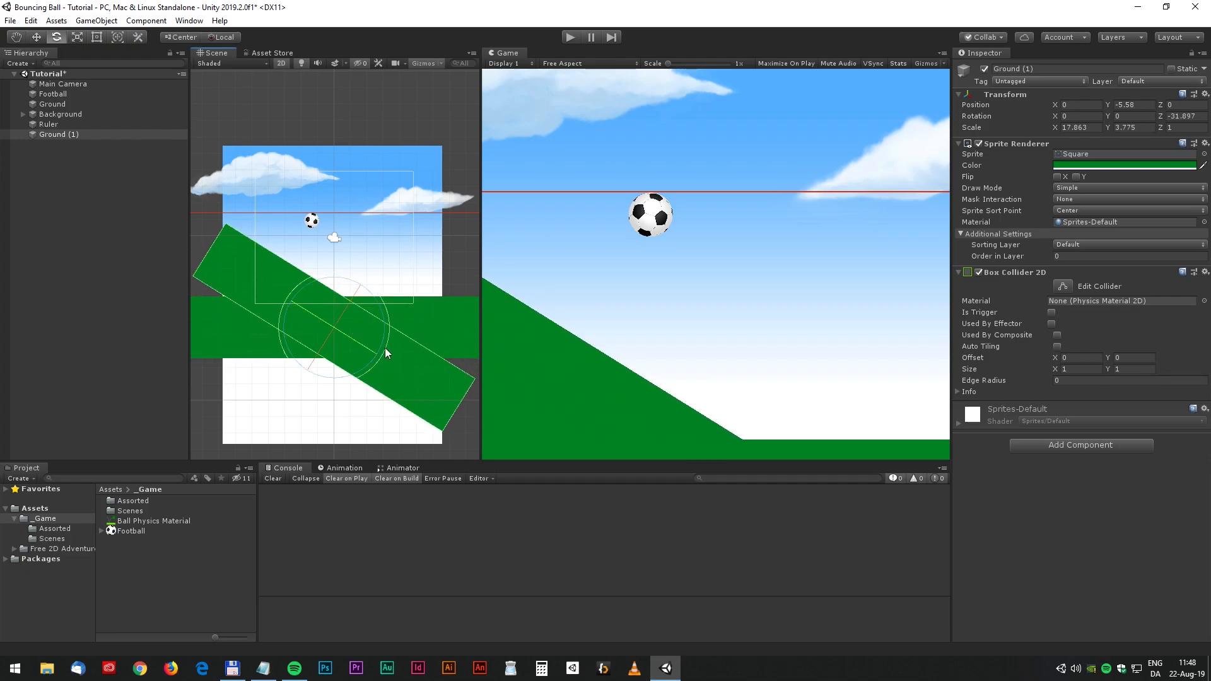
pyautogui.hotkey('ctrl', 'p')
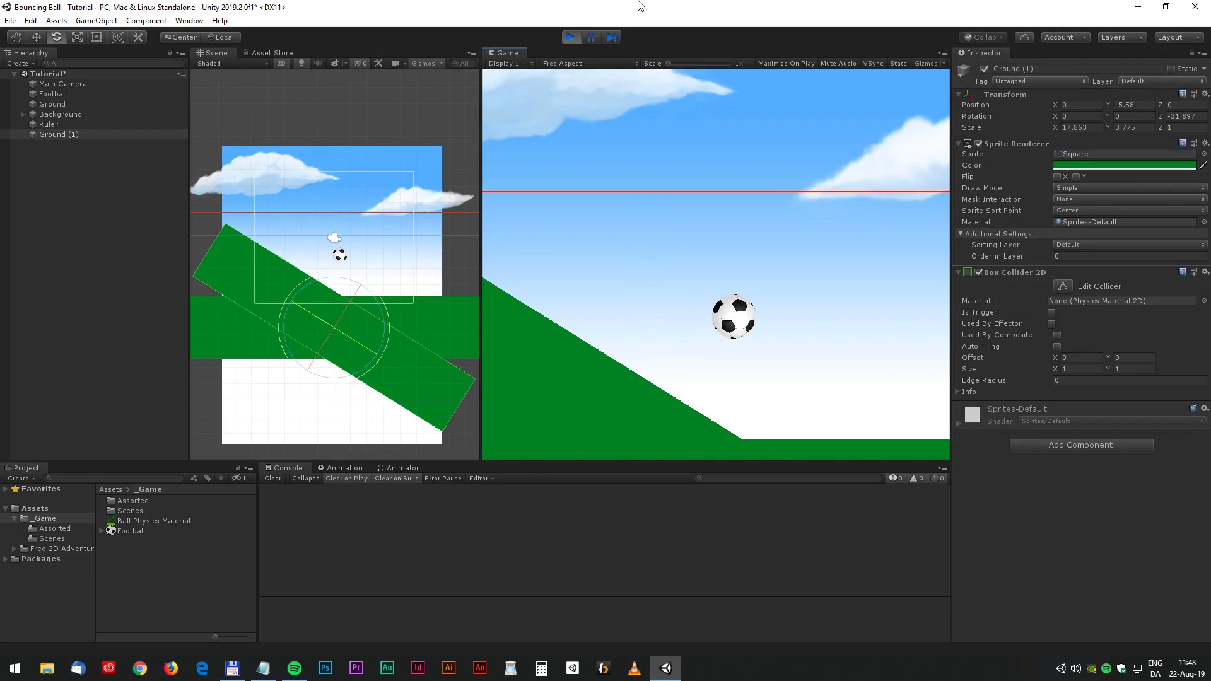